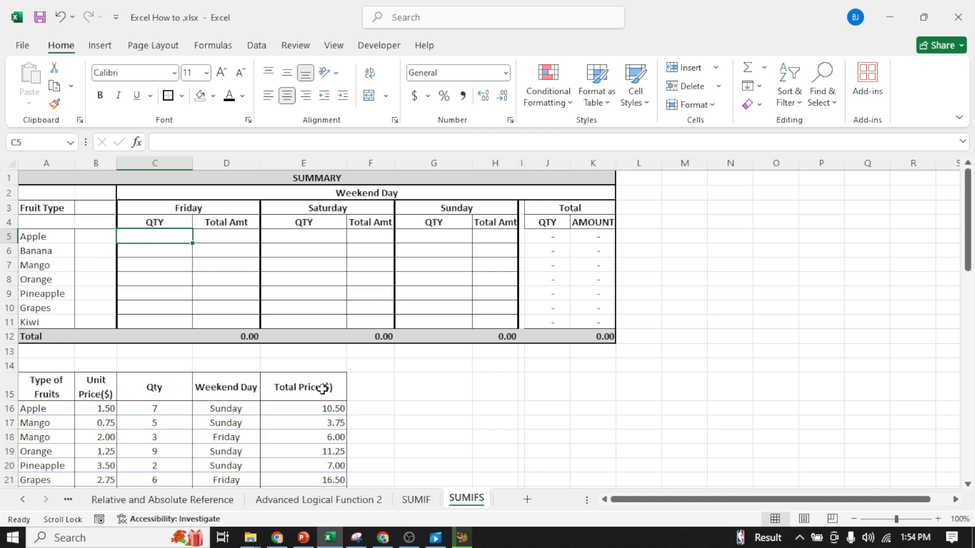
- Rename the Total Price($) column header in cell E15 to Total Amount($)
{"action": "left_click", "coordinate": [294, 389]}
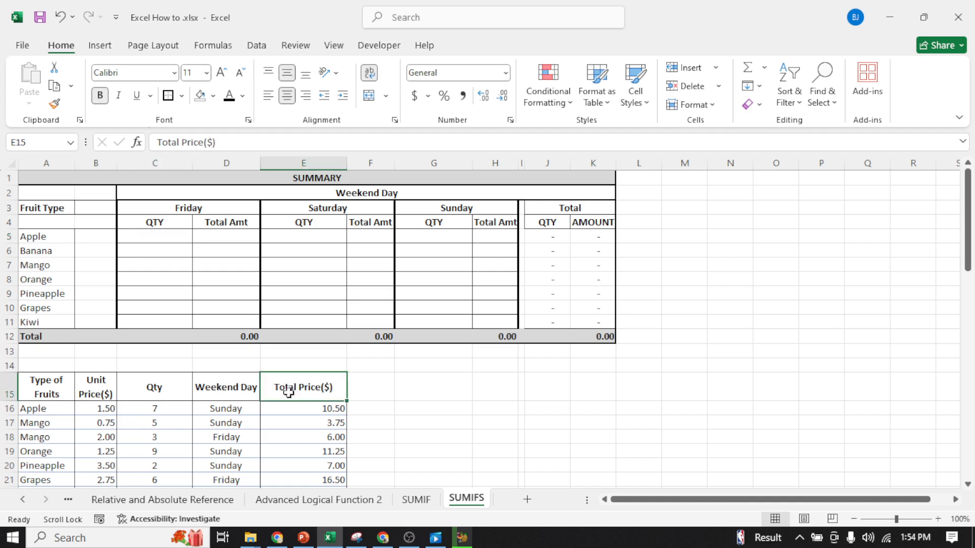
{"action": "left_click", "coordinate": [202, 143]}
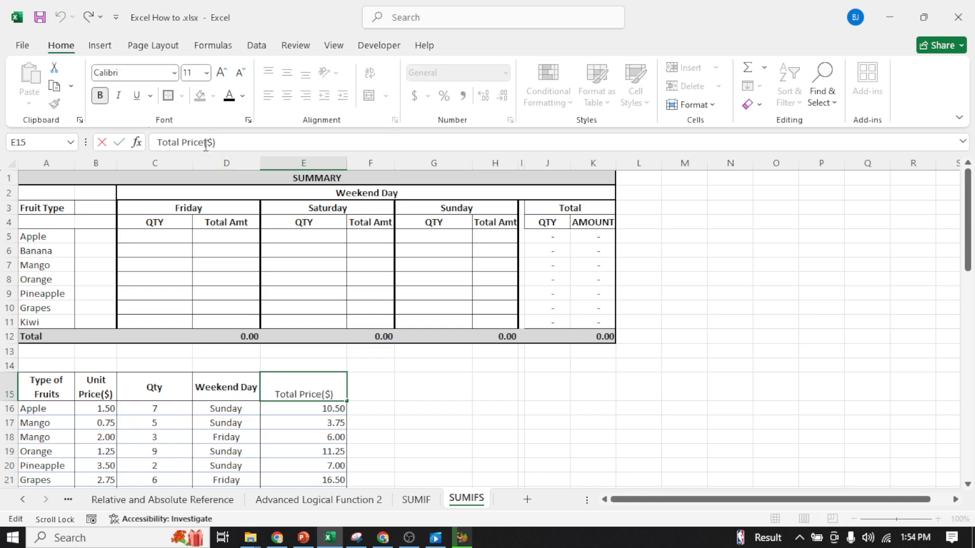
{"action": "key", "text": "BackSpace"}
{"action": "key", "text": "BackSpace"}
{"action": "key", "text": "BackSpace"}
{"action": "key", "text": "BackSpace"}
{"action": "key", "text": "BackSpace"}
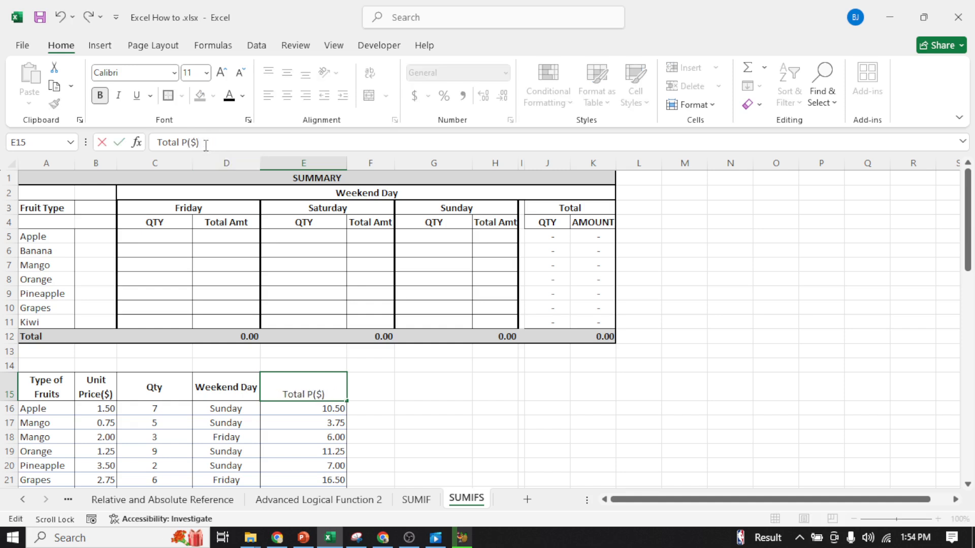
{"action": "type", "text": "Amount"}
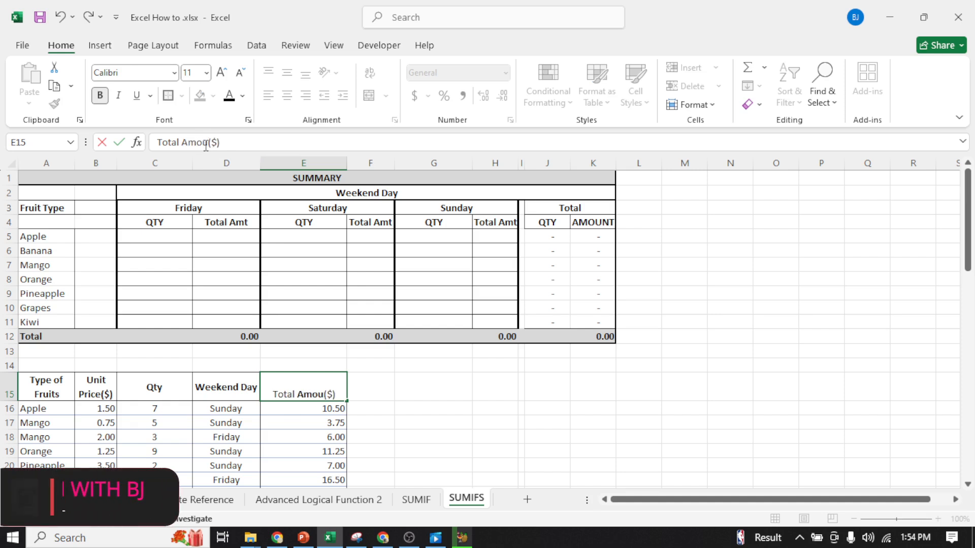
{"action": "left_click", "coordinate": [403, 397]}
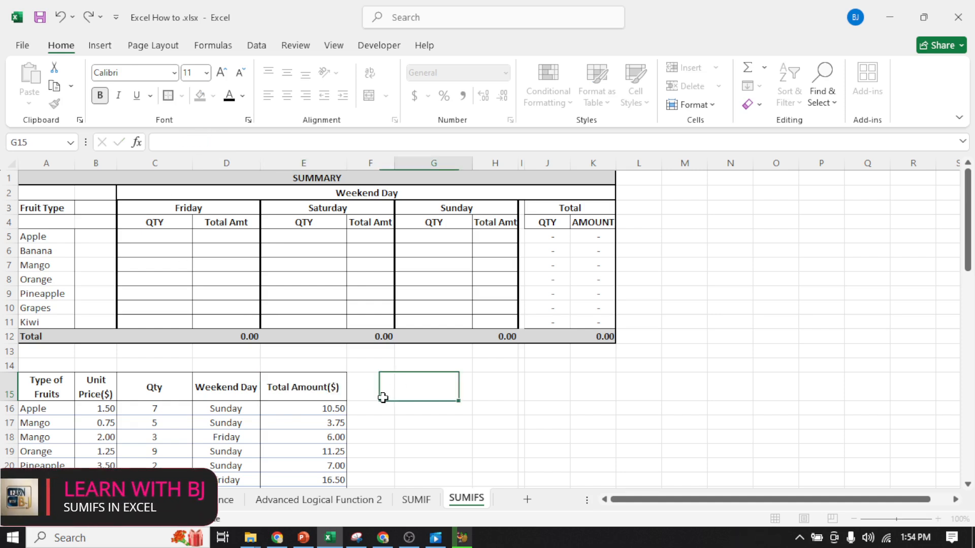
- Highlight the fruit sales data range A15:E64 and review it against the summary table above
{"action": "left_click_drag", "start_coordinate": [45, 381], "coordinate": [314, 435]}
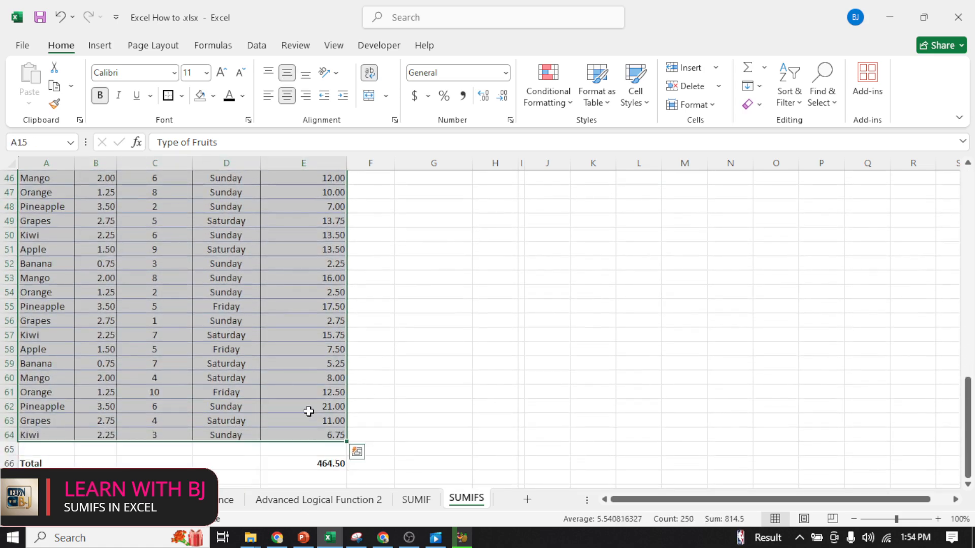
{"action": "scroll", "coordinate": [219, 383], "scroll_direction": "up", "scroll_amount": 8}
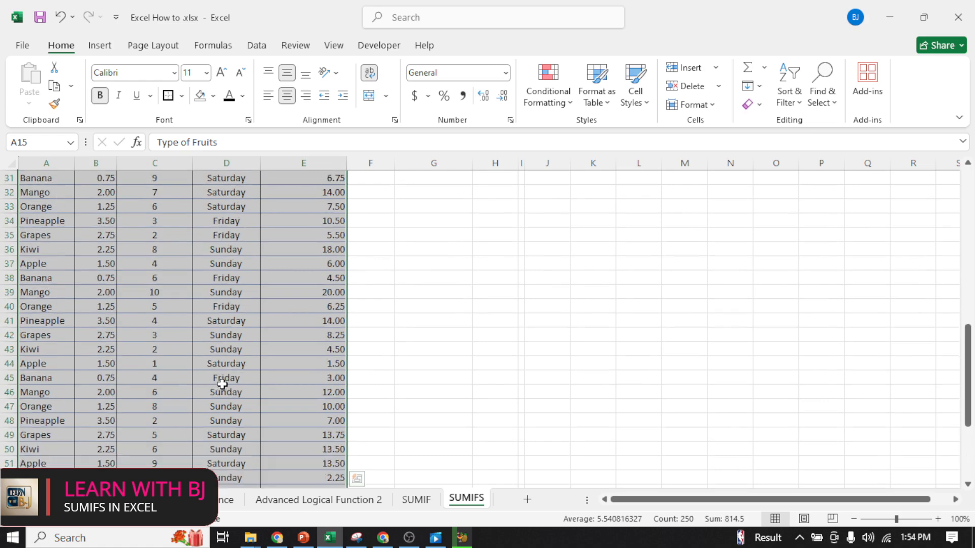
{"action": "scroll", "coordinate": [227, 387], "scroll_direction": "up", "scroll_amount": 4}
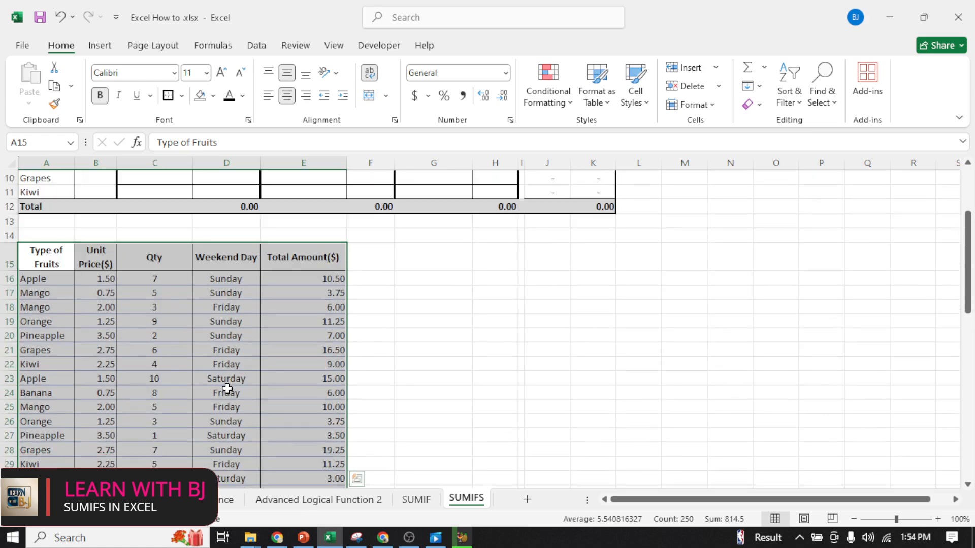
{"action": "scroll", "coordinate": [227, 388], "scroll_direction": "up", "scroll_amount": 1}
{"action": "scroll", "coordinate": [227, 388], "scroll_direction": "up", "scroll_amount": 2}
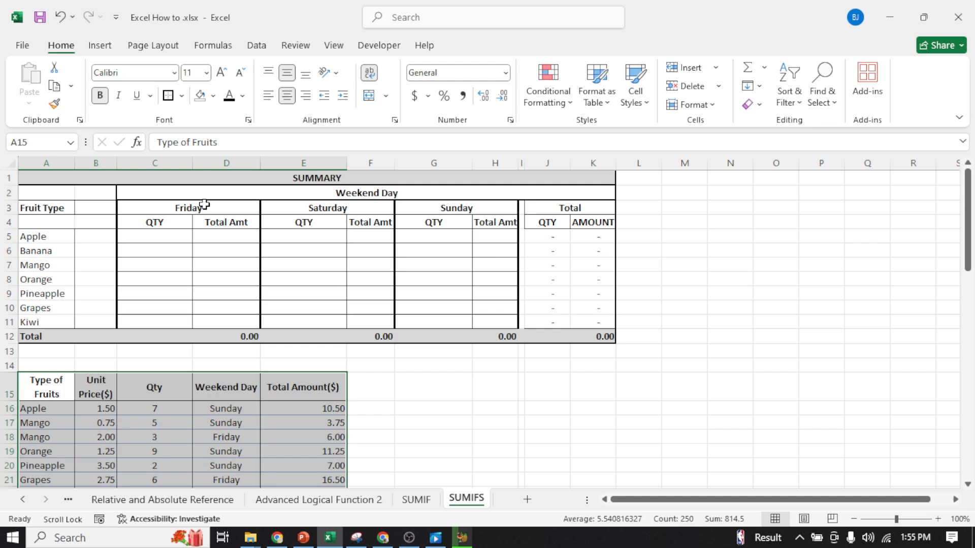
{"action": "left_click", "coordinate": [190, 278]}
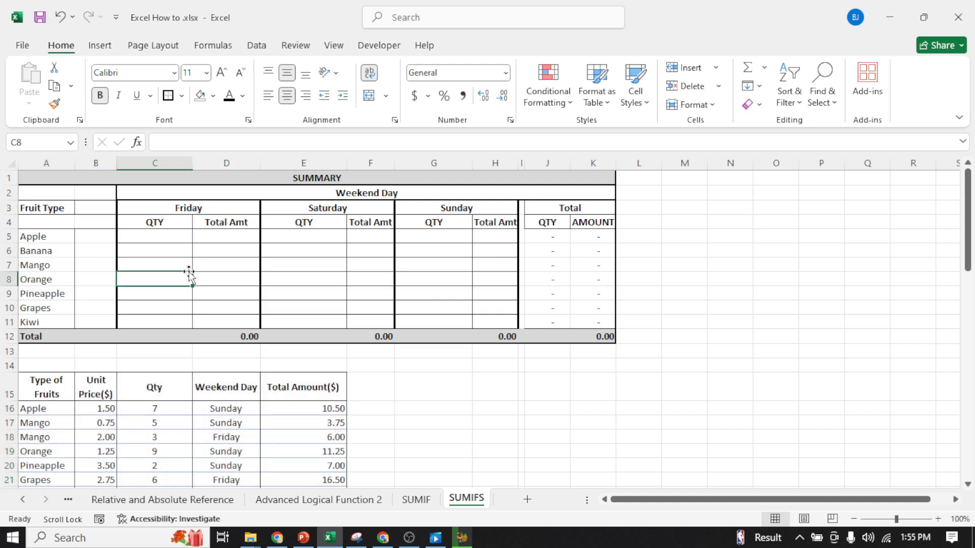
- Start a SUMIFS formula in C5 for Apple's Friday quantity, with the absolute sum range $C$16:$C$64
{"action": "left_click", "coordinate": [168, 236]}
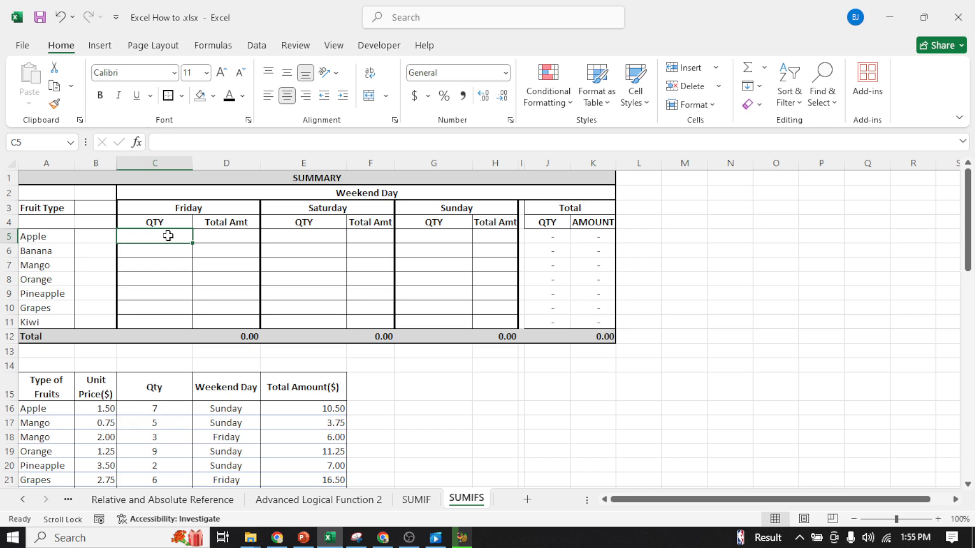
{"action": "type", "text": "="}
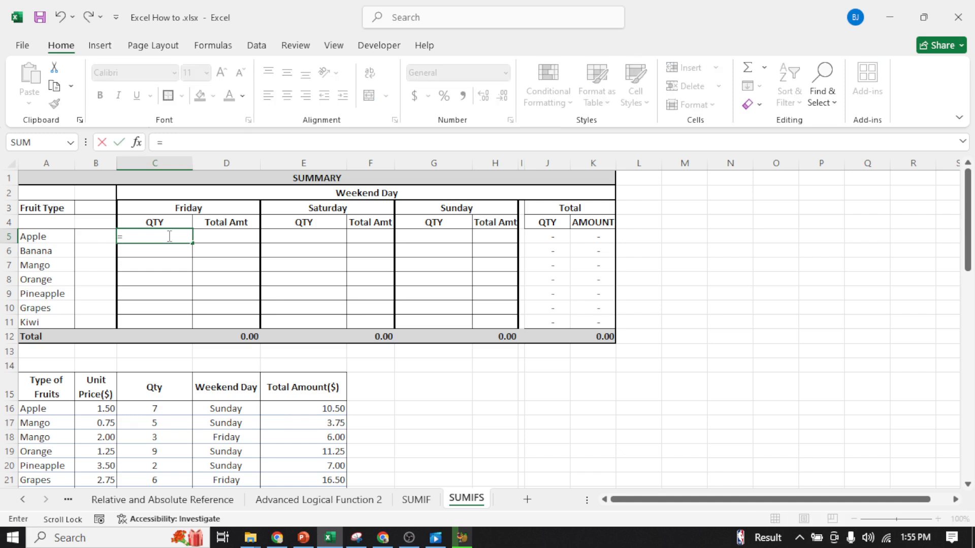
{"action": "type", "text": "sumifs"}
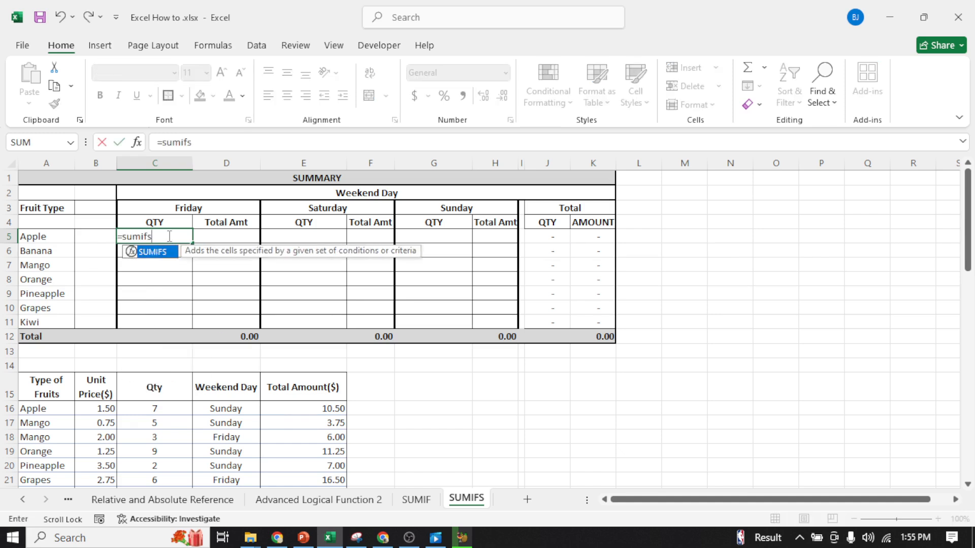
{"action": "key", "text": "Tab"}
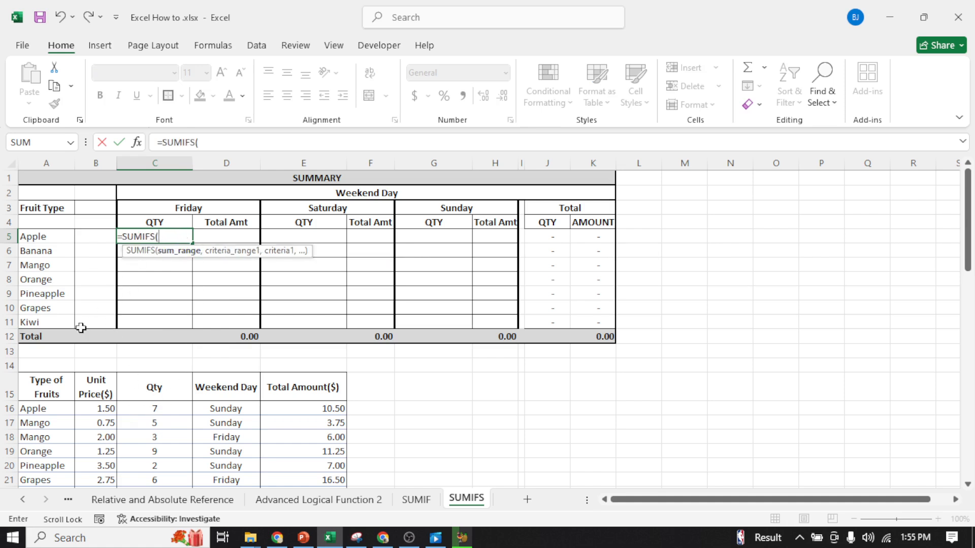
{"action": "left_click", "coordinate": [164, 410]}
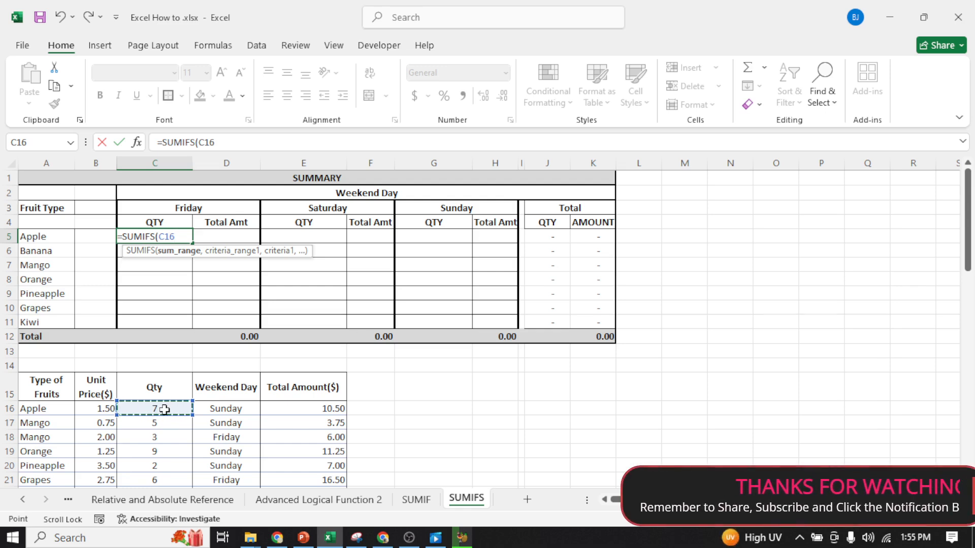
{"action": "key", "text": "ctrl+shift+Down"}
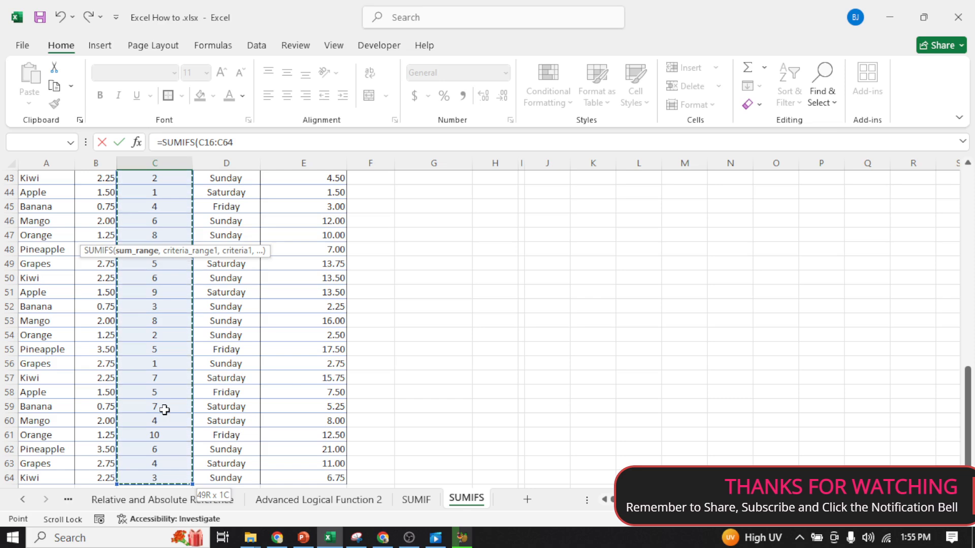
{"action": "scroll", "coordinate": [164, 410], "scroll_direction": "up", "scroll_amount": 12}
{"action": "scroll", "coordinate": [165, 410], "scroll_direction": "up", "scroll_amount": 2}
{"action": "key", "text": "F4"}
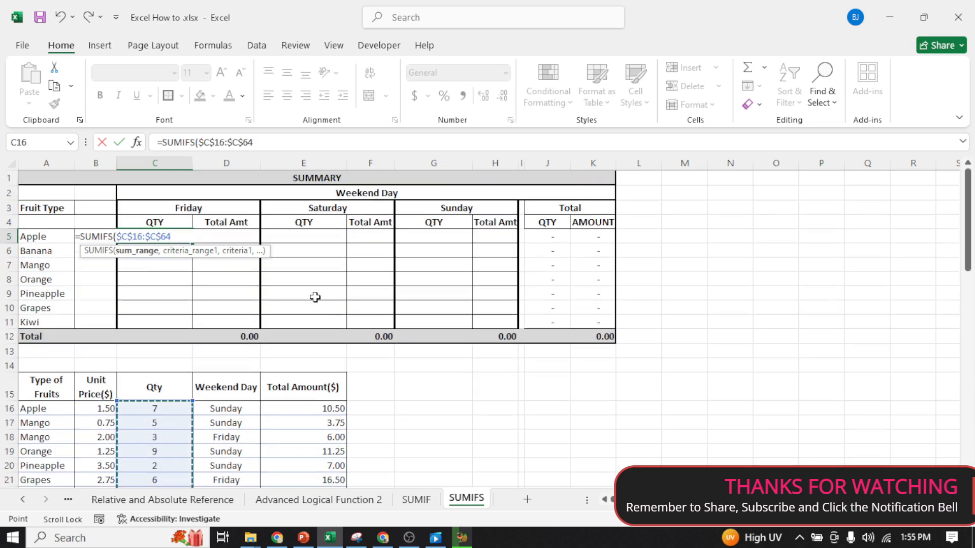
{"action": "type", "text": ","}
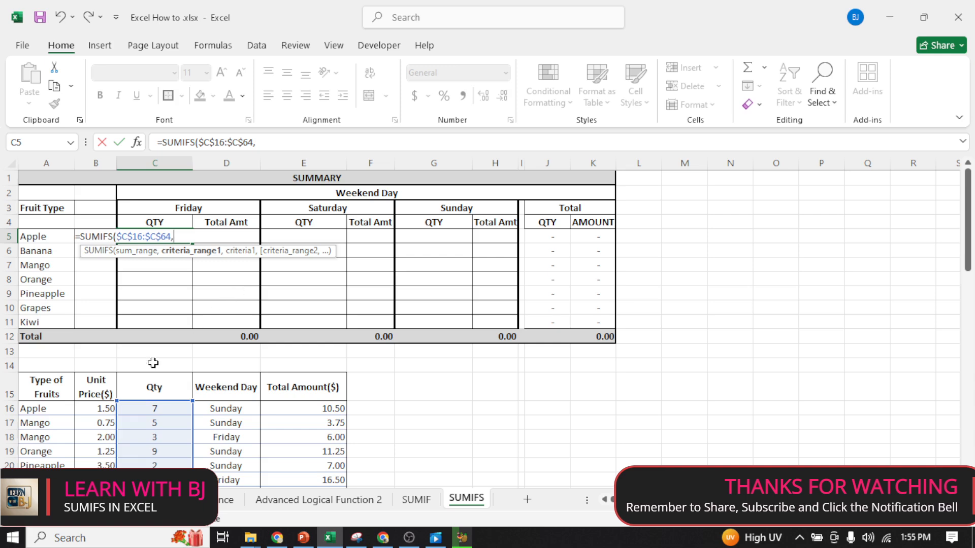
- Add the fruit type range $A$16:$A$64 as the first criteria range, with $A5 as its criterion
{"action": "left_click", "coordinate": [44, 409]}
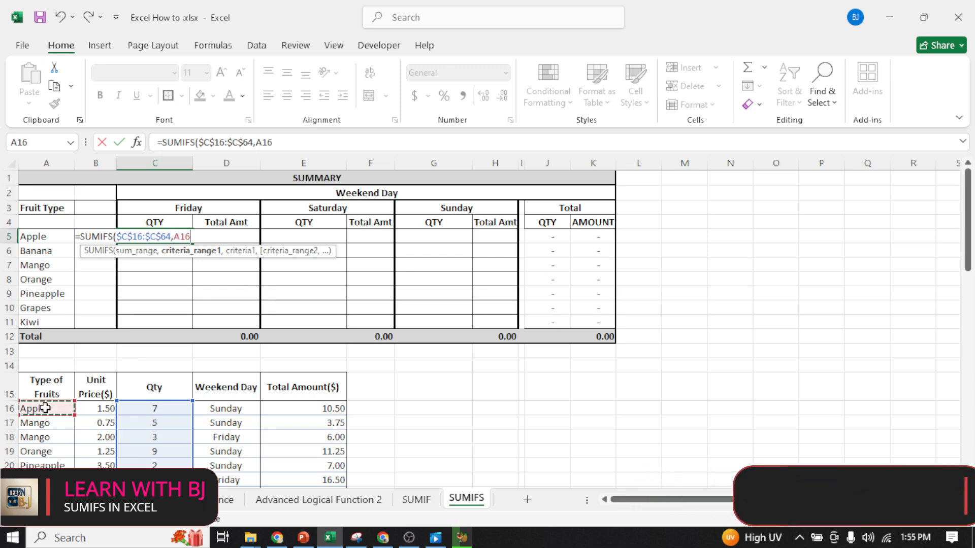
{"action": "key", "text": "ctrl+shift+Down"}
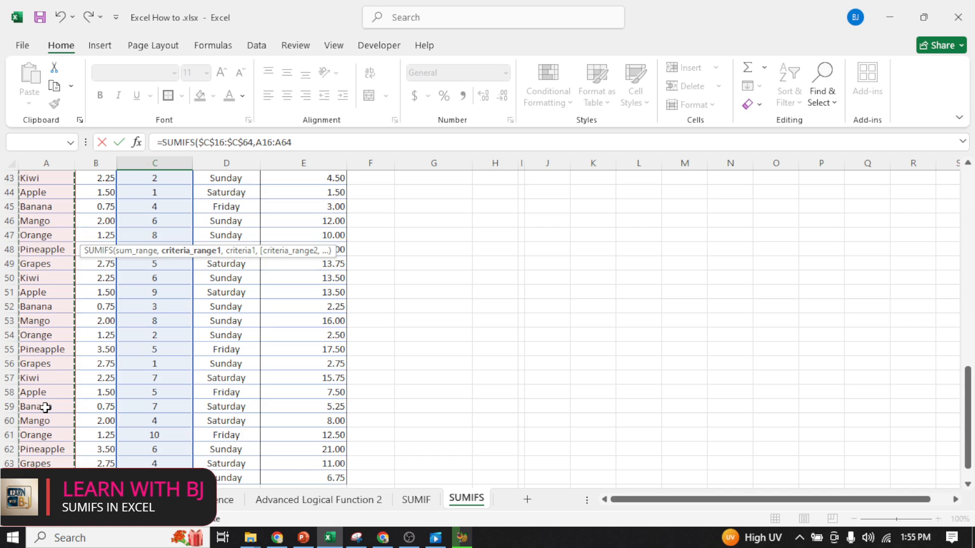
{"action": "scroll", "coordinate": [45, 408], "scroll_direction": "up", "scroll_amount": 14}
{"action": "key", "text": "F4"}
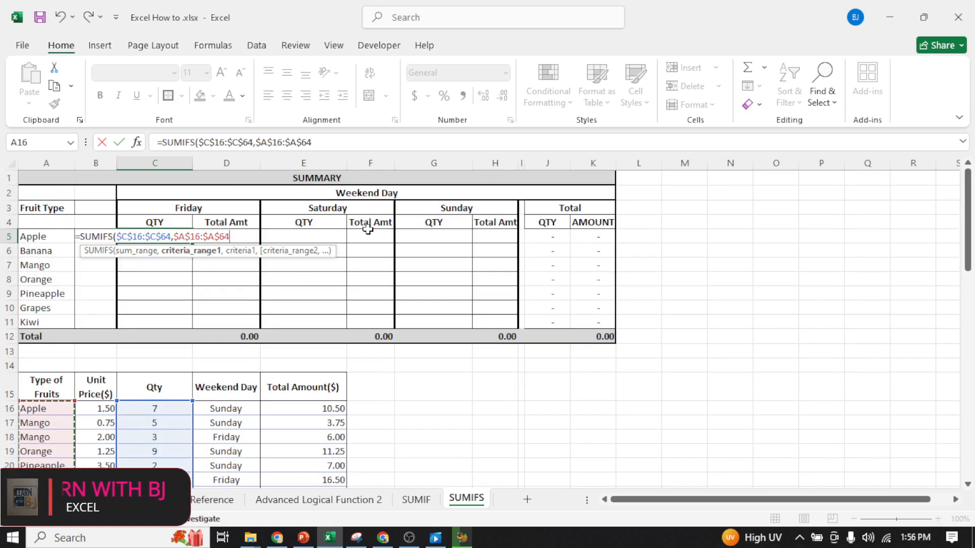
{"action": "left_click", "coordinate": [331, 144]}
{"action": "type", "text": ","}
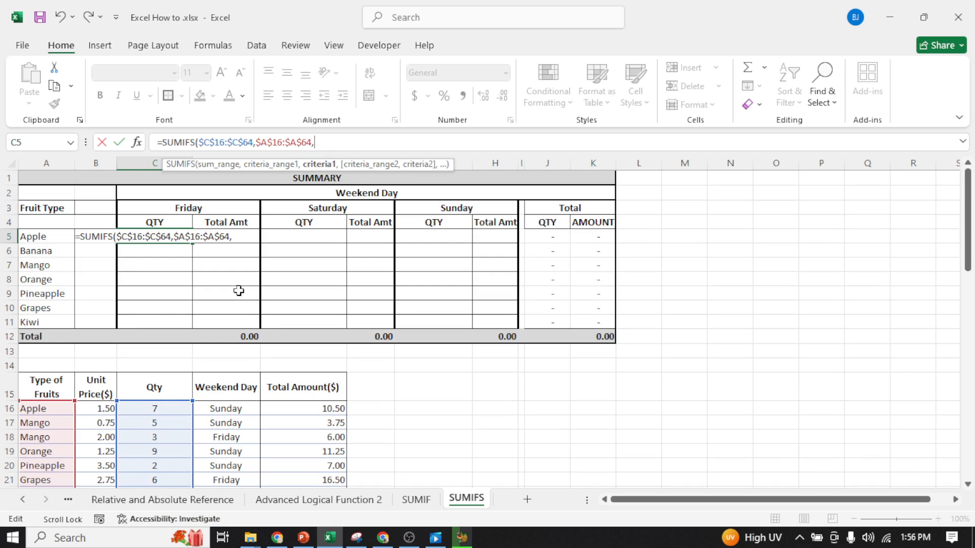
{"action": "left_click", "coordinate": [36, 240]}
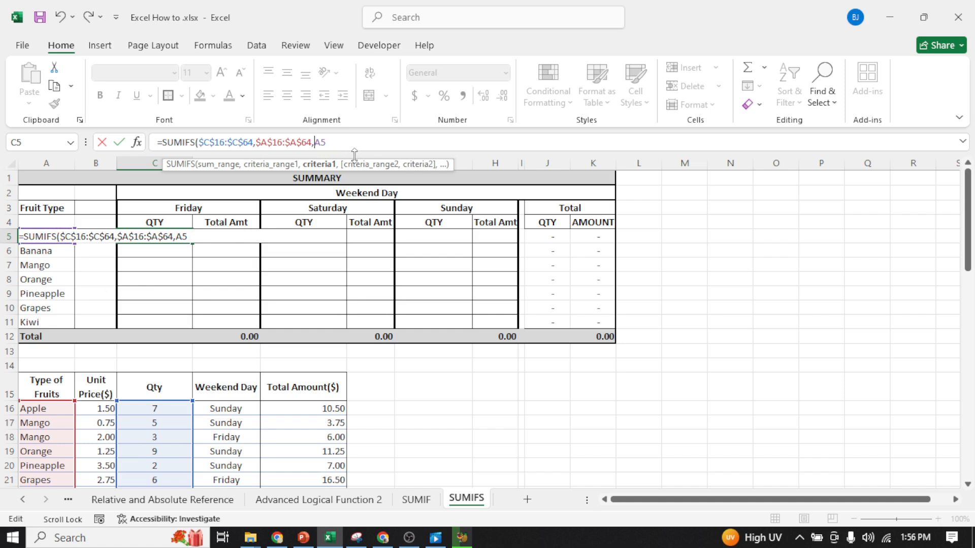
{"action": "type", "text": "$64,"}
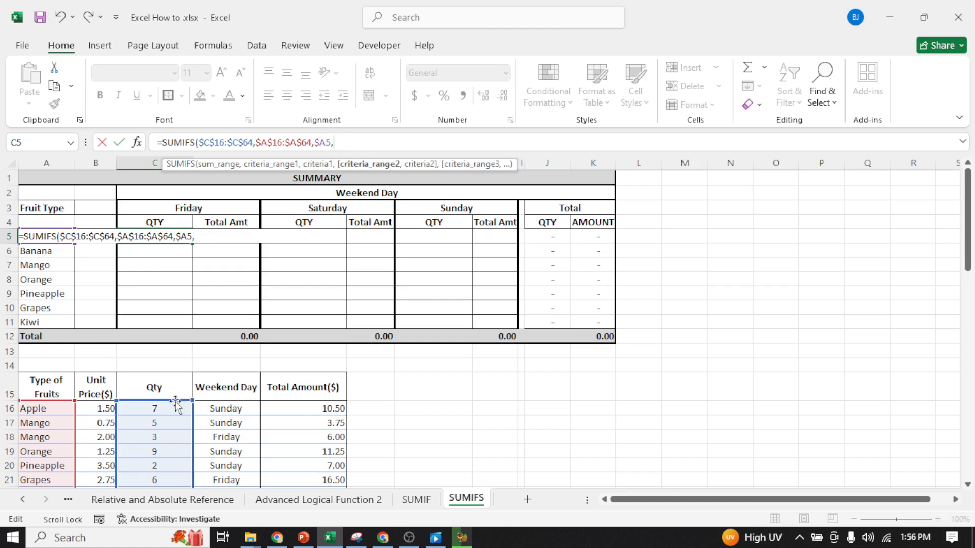
- Add the weekend day range $D$16:$D$64 with the criterion "Friday" and complete the SUMIFS formula in C5
{"action": "left_click", "coordinate": [230, 408]}
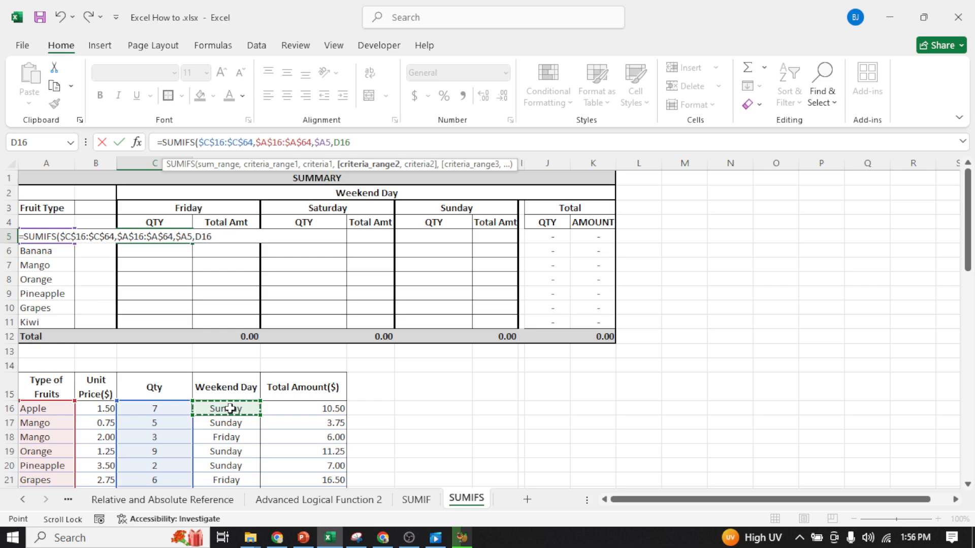
{"action": "key", "text": "ctrl+shift+Down"}
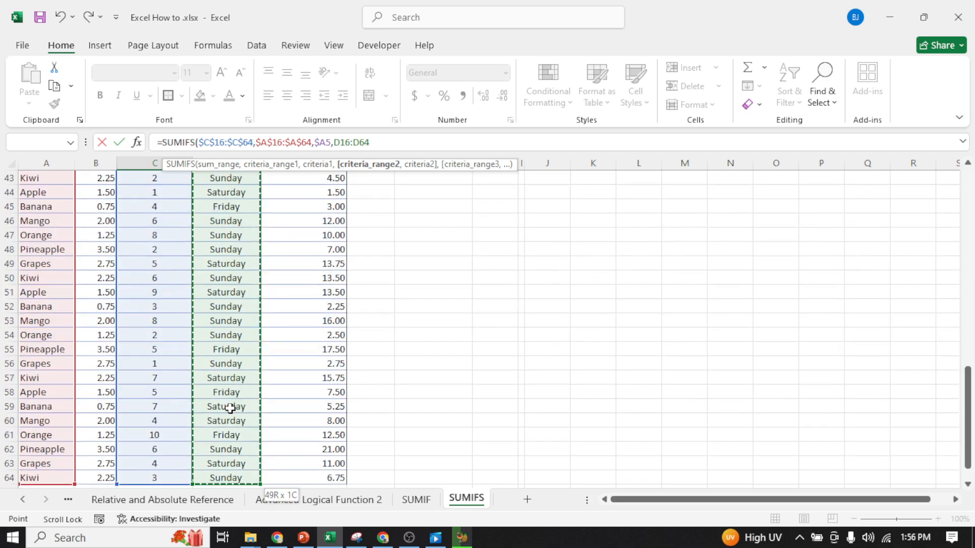
{"action": "key", "text": "F4"}
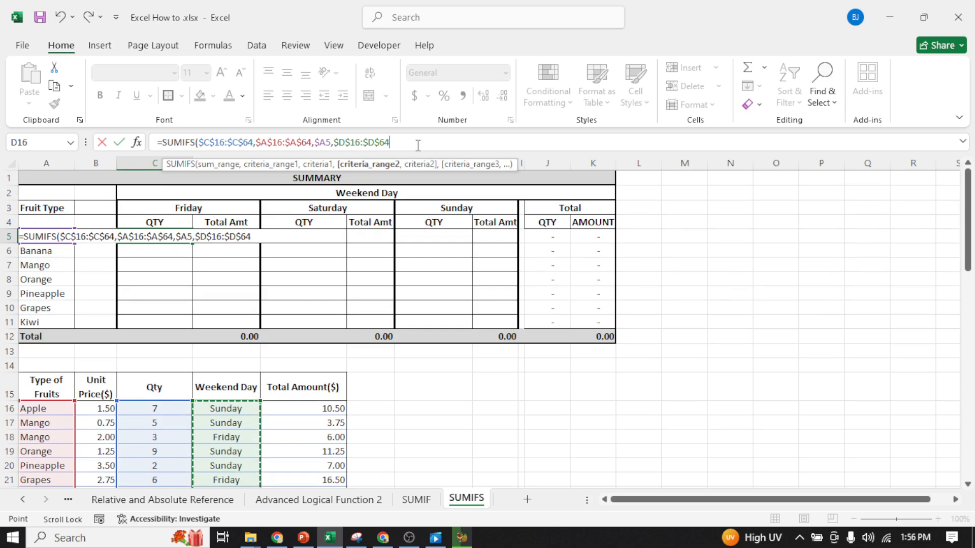
{"action": "type", "text": ",\"Fri"}
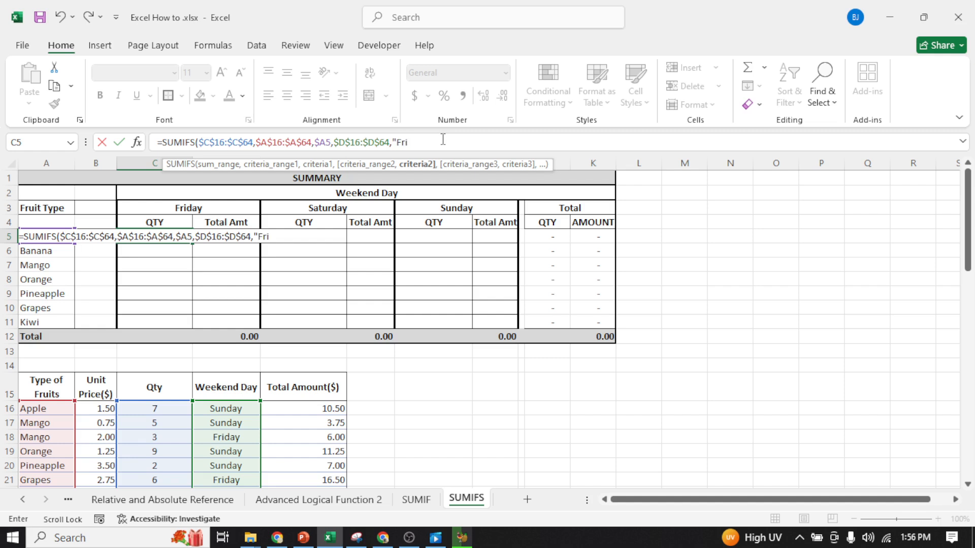
{"action": "type", "text": "day"}
{"action": "type", "text": ")"}
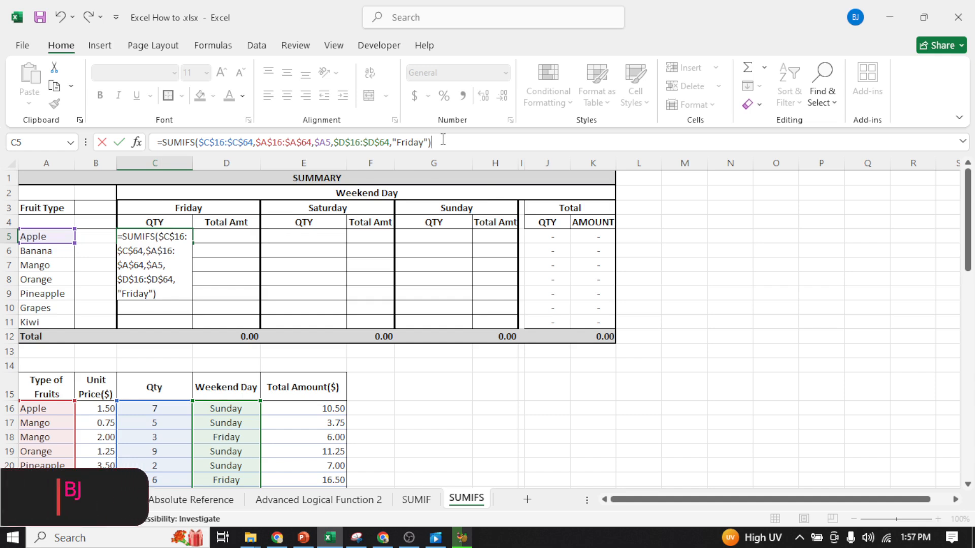
{"action": "key", "text": "Return"}
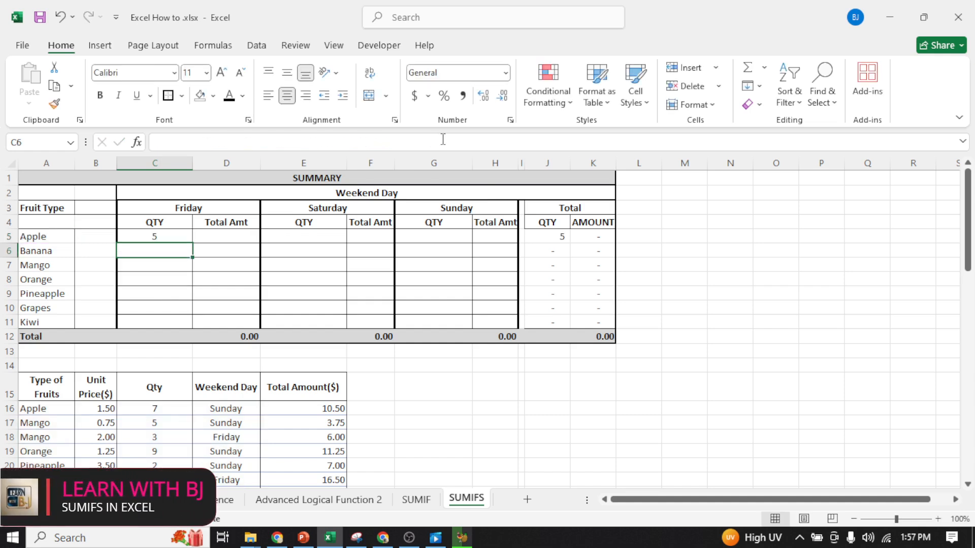
- Fill the Friday quantity formula from C5 down through C11 for the remaining fruits
{"action": "left_click", "coordinate": [158, 238]}
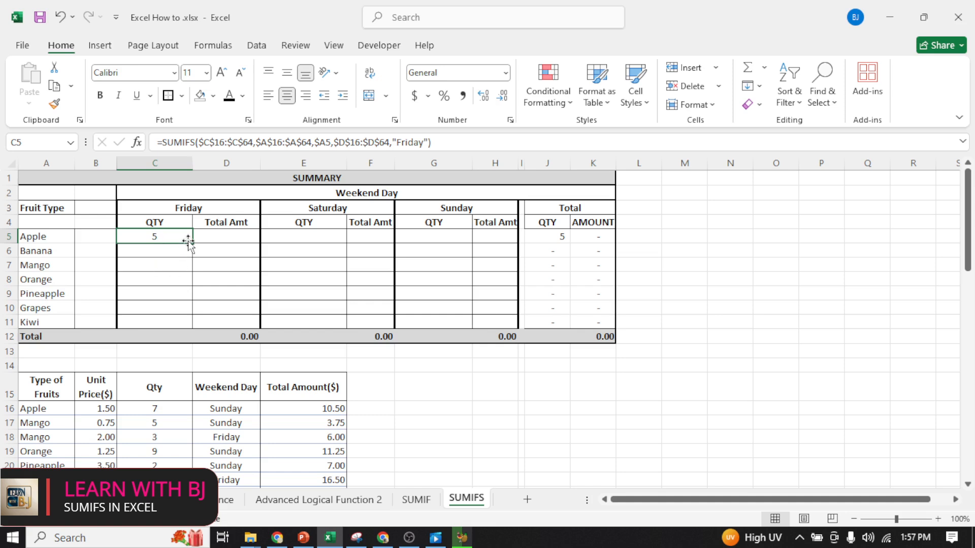
{"action": "left_click_drag", "start_coordinate": [193, 243], "coordinate": [184, 320]}
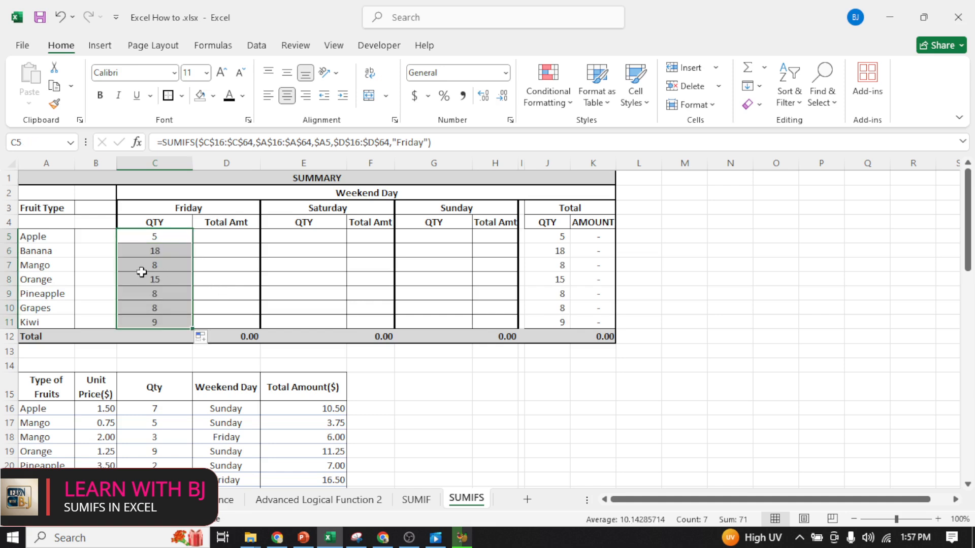
{"action": "left_click", "coordinate": [228, 295]}
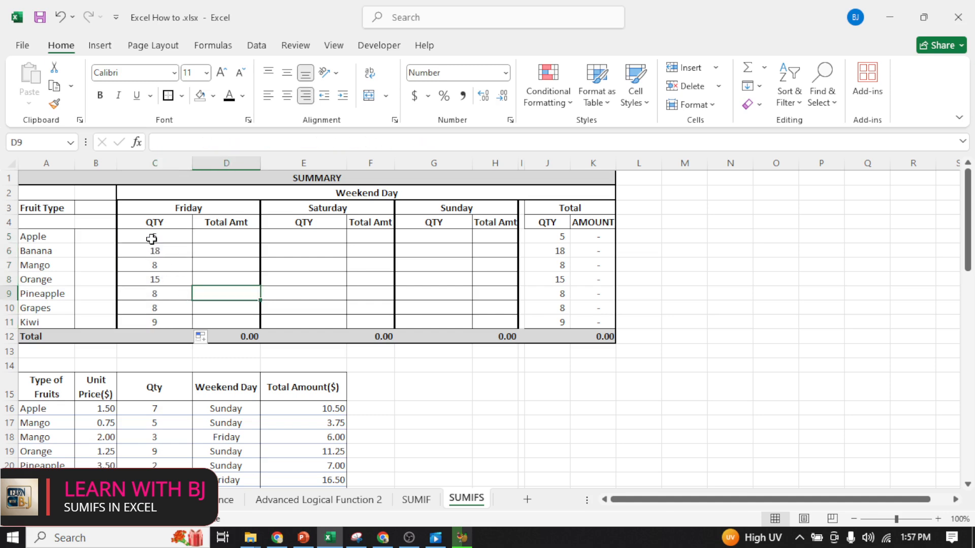
- Copy Apple's Friday quantity formula from C5 into E5 for the Saturday quantity
{"action": "right_click", "coordinate": [152, 237]}
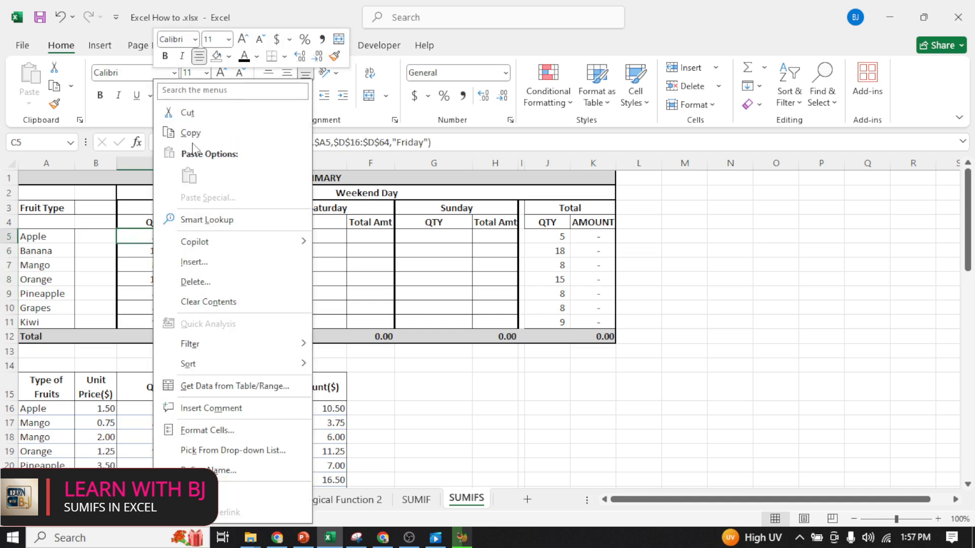
{"action": "left_click", "coordinate": [191, 133]}
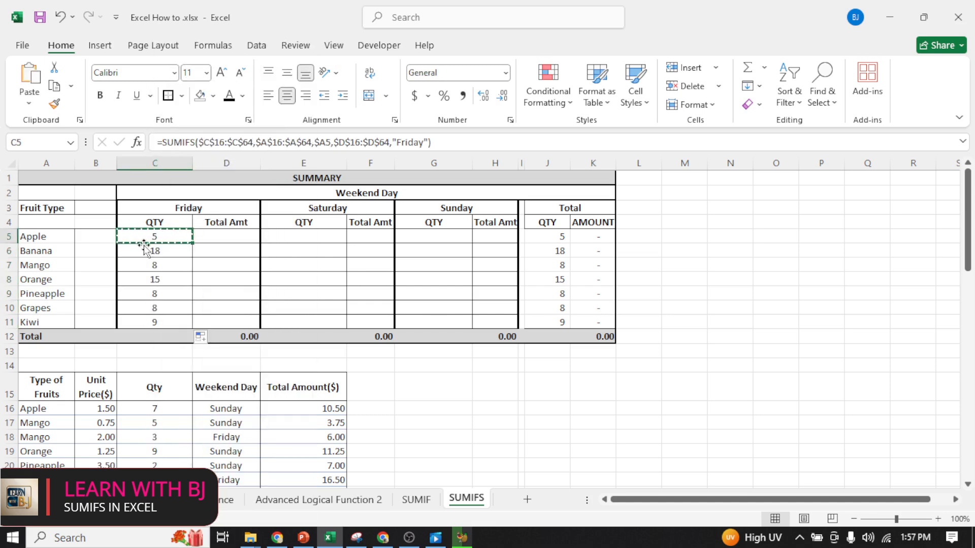
{"action": "left_click", "coordinate": [310, 235]}
{"action": "right_click", "coordinate": [309, 235]}
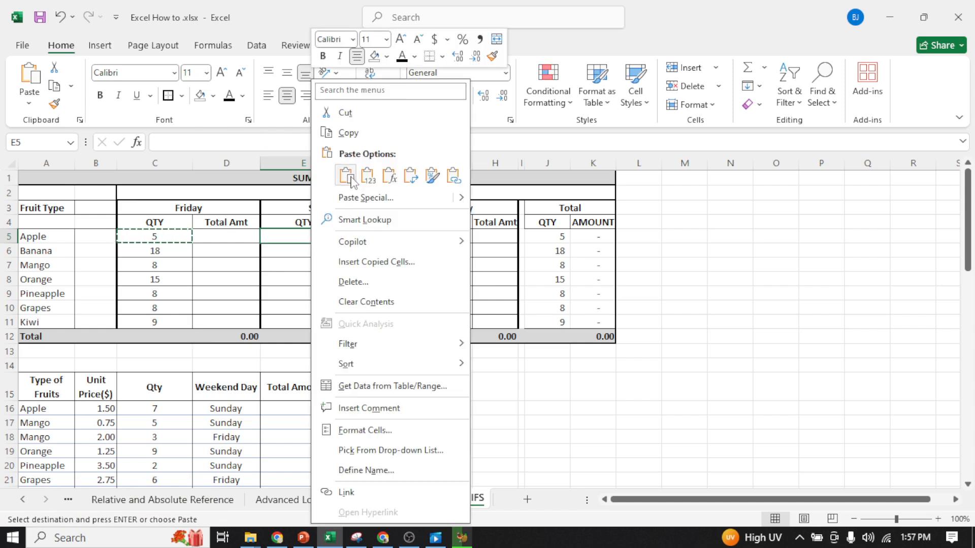
{"action": "left_click", "coordinate": [342, 170]}
{"action": "left_click", "coordinate": [306, 279]}
- Change the weekend day criterion in the E5 formula to "Saturday"
{"action": "left_click", "coordinate": [302, 236]}
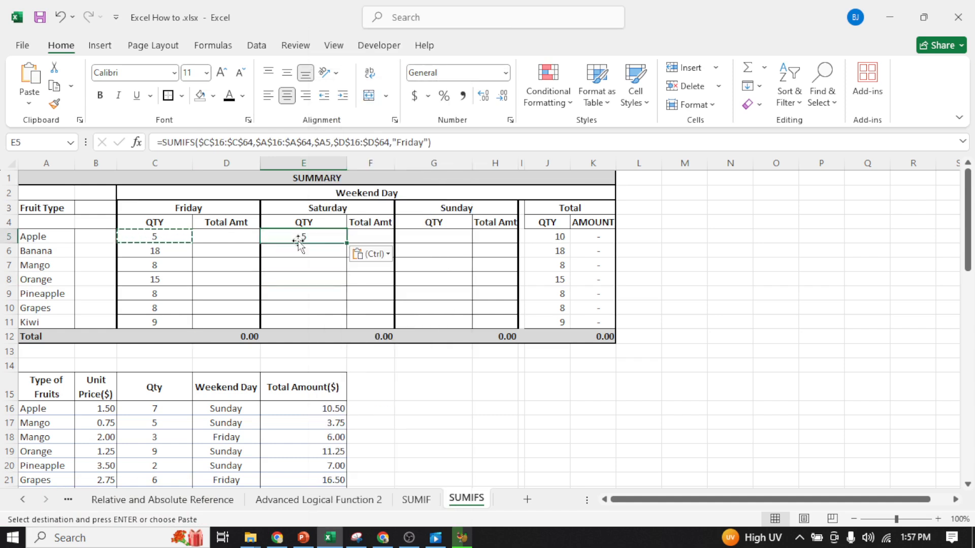
{"action": "left_click", "coordinate": [430, 148]}
{"action": "key", "text": "BackSpace"}
{"action": "key", "text": "BackSpace"}
{"action": "key", "text": "BackSpace"}
{"action": "key", "text": "BackSpace"}
{"action": "key", "text": "BackSpace"}
{"action": "key", "text": "BackSpace"}
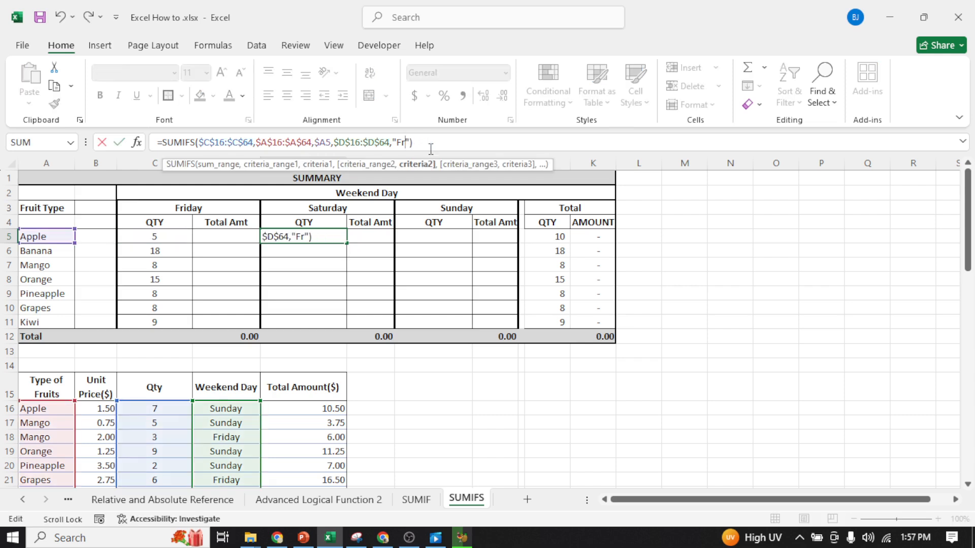
{"action": "type", "text": "Saturday"}
{"action": "key", "text": "Tab"}
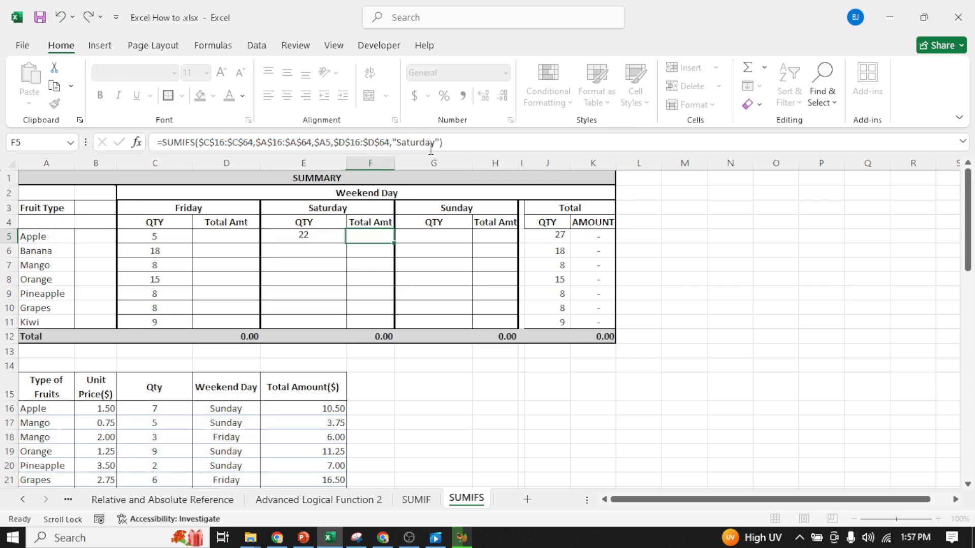
- Fill the Saturday quantity formula from E5 down through E11 for the remaining fruits
{"action": "left_click", "coordinate": [306, 238]}
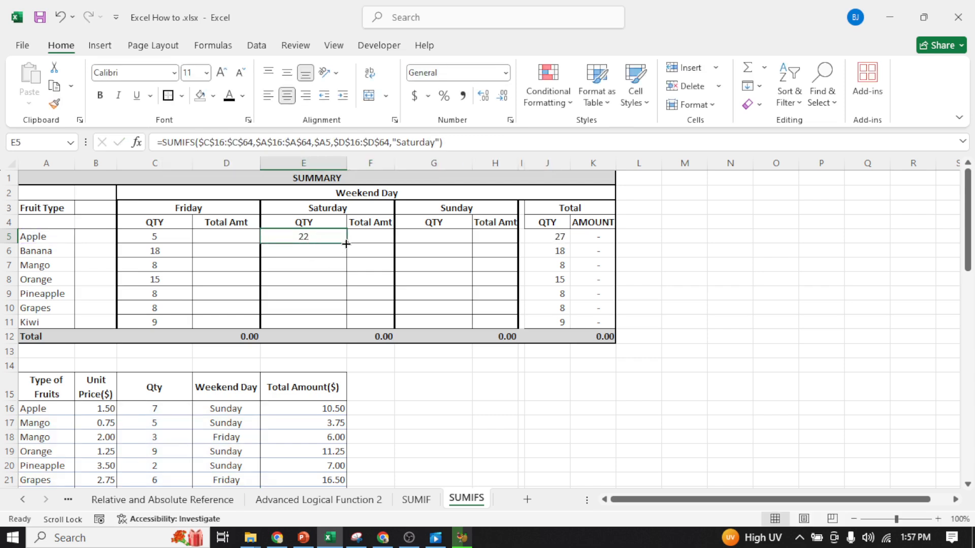
{"action": "left_click_drag", "start_coordinate": [347, 243], "coordinate": [342, 325]}
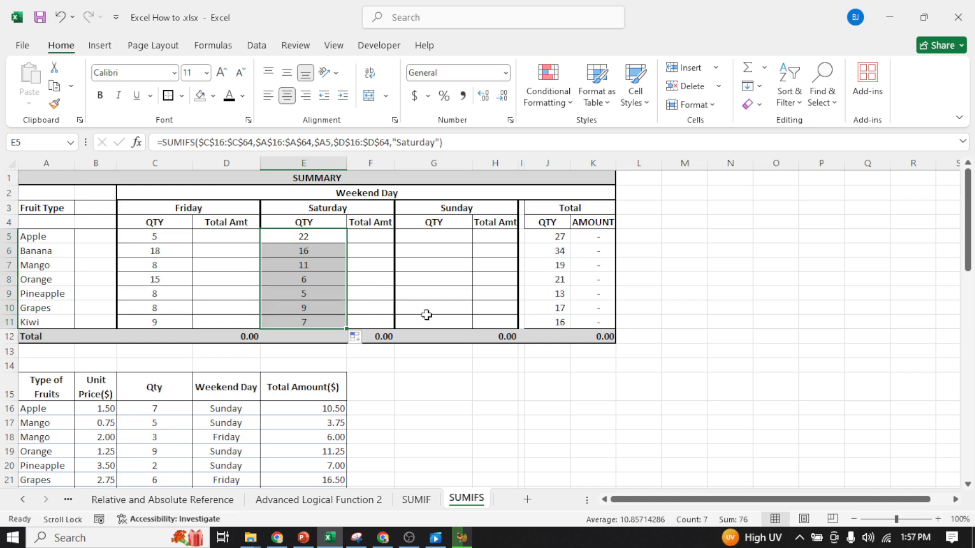
{"action": "left_click", "coordinate": [441, 307]}
- Copy Apple's Saturday quantity formula from E5 into G5 for the Sunday quantity
{"action": "left_click", "coordinate": [330, 236]}
{"action": "right_click", "coordinate": [335, 237]}
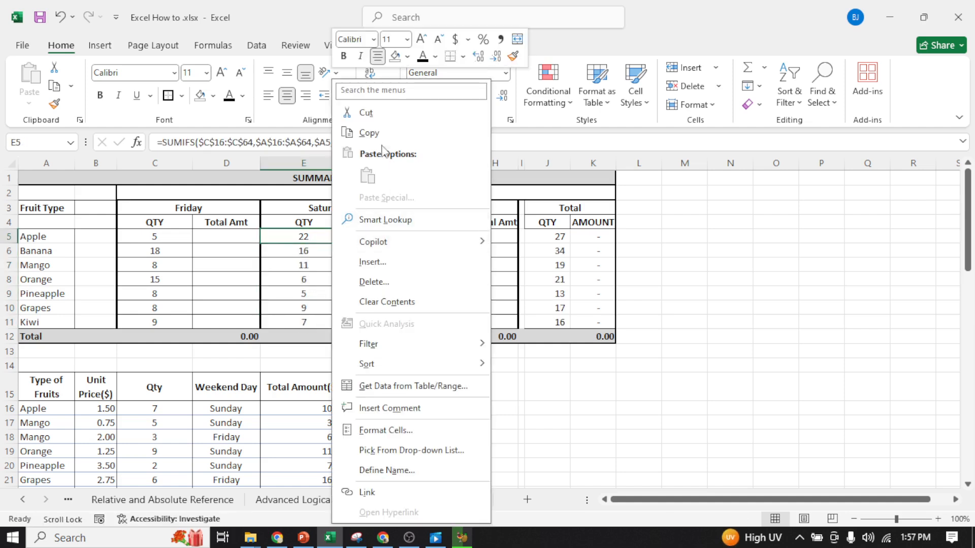
{"action": "left_click", "coordinate": [370, 134]}
{"action": "left_click", "coordinate": [435, 235]}
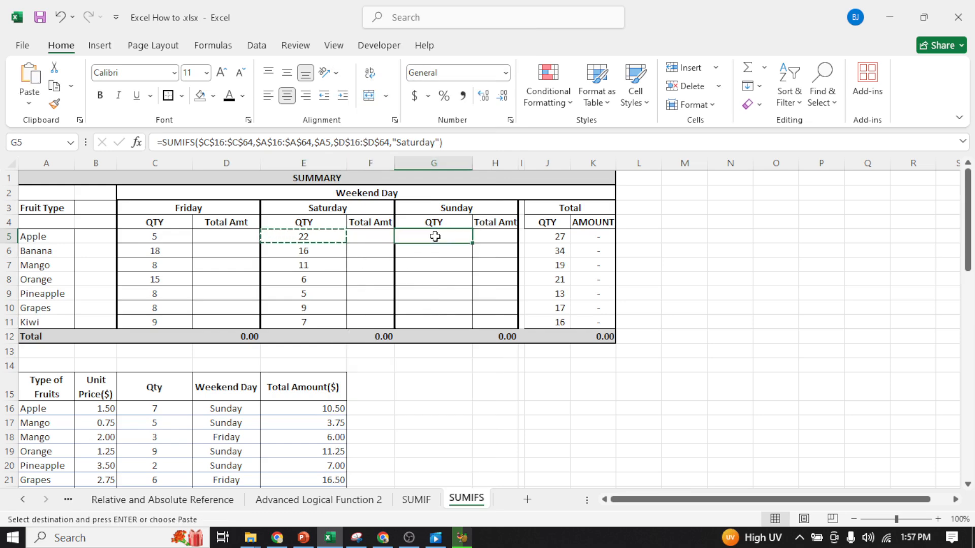
{"action": "right_click", "coordinate": [435, 233]}
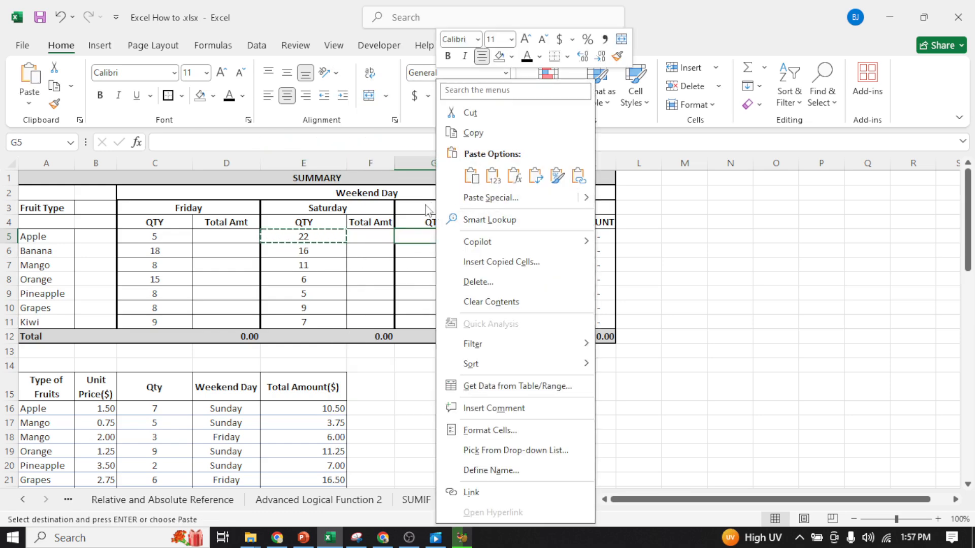
{"action": "left_click", "coordinate": [472, 176]}
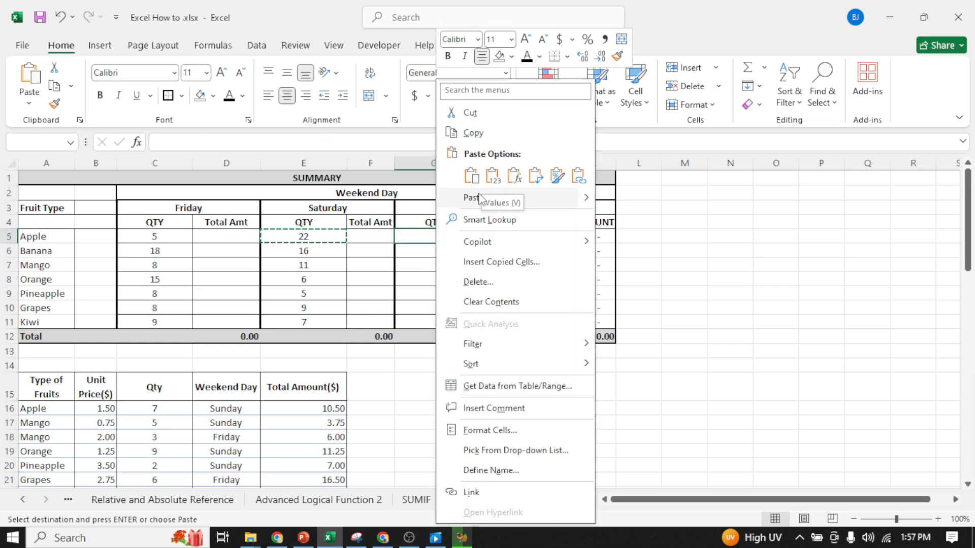
{"action": "left_click", "coordinate": [464, 179]}
{"action": "left_click", "coordinate": [435, 265]}
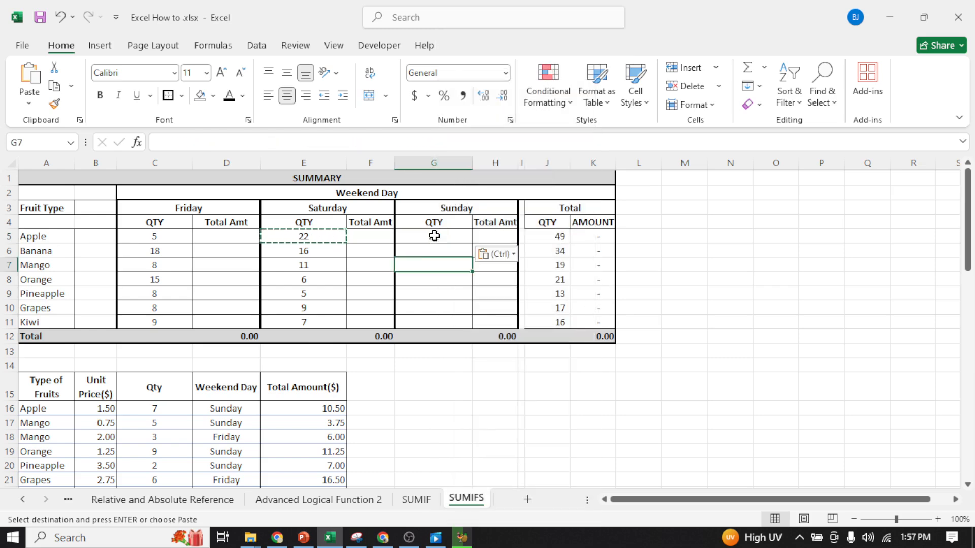
- Change the weekend day criterion in the G5 formula to "Sunday"
{"action": "left_click", "coordinate": [434, 236]}
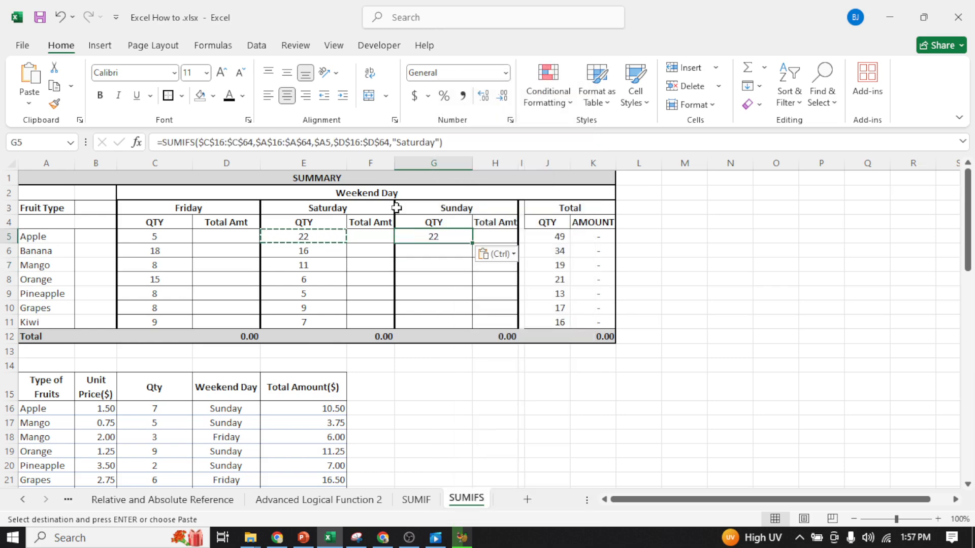
{"action": "left_click", "coordinate": [435, 143]}
{"action": "key", "text": "BackSpace"}
{"action": "key", "text": "BackSpace"}
{"action": "key", "text": "BackSpace"}
{"action": "key", "text": "BackSpace"}
{"action": "key", "text": "BackSpace"}
{"action": "key", "text": "BackSpace"}
{"action": "key", "text": "BackSpace"}
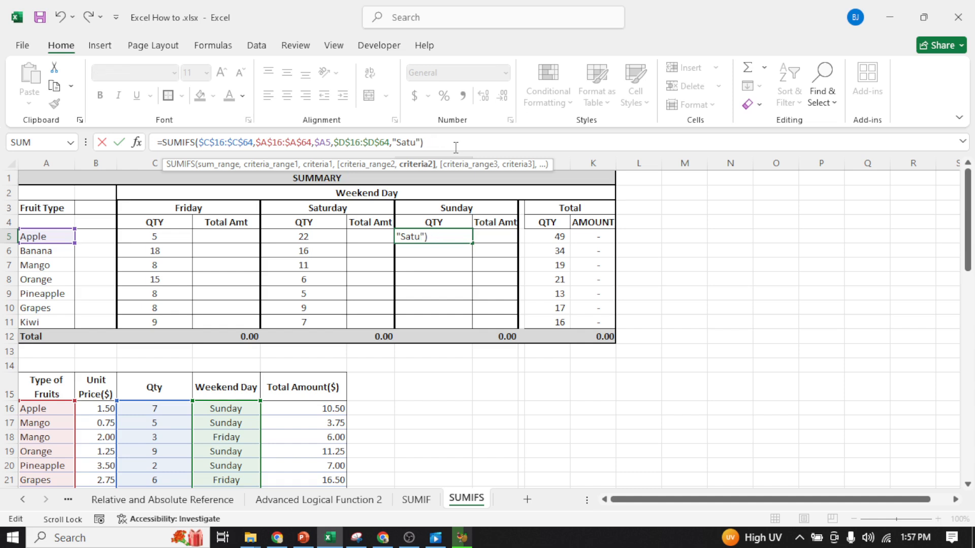
{"action": "key", "text": "BackSpace"}
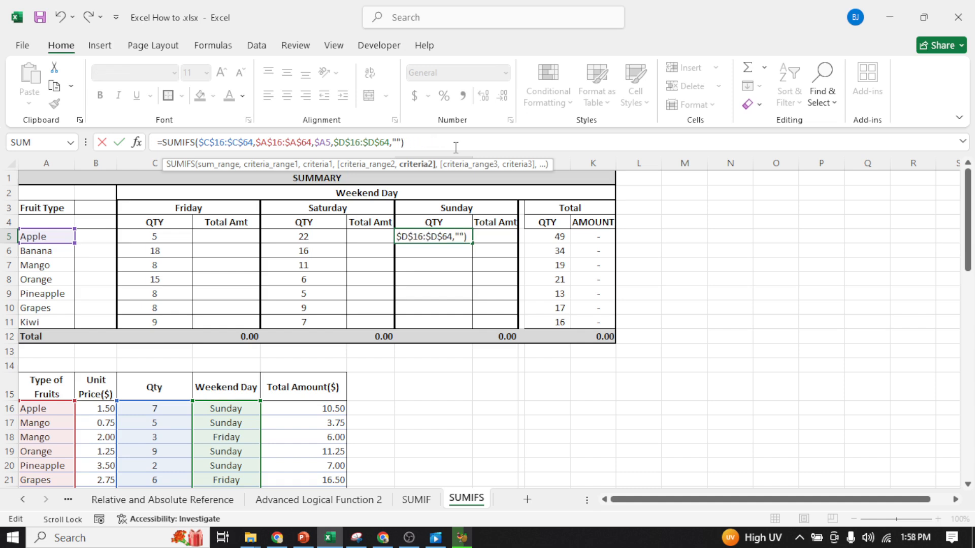
{"action": "type", "text": "Sunday"}
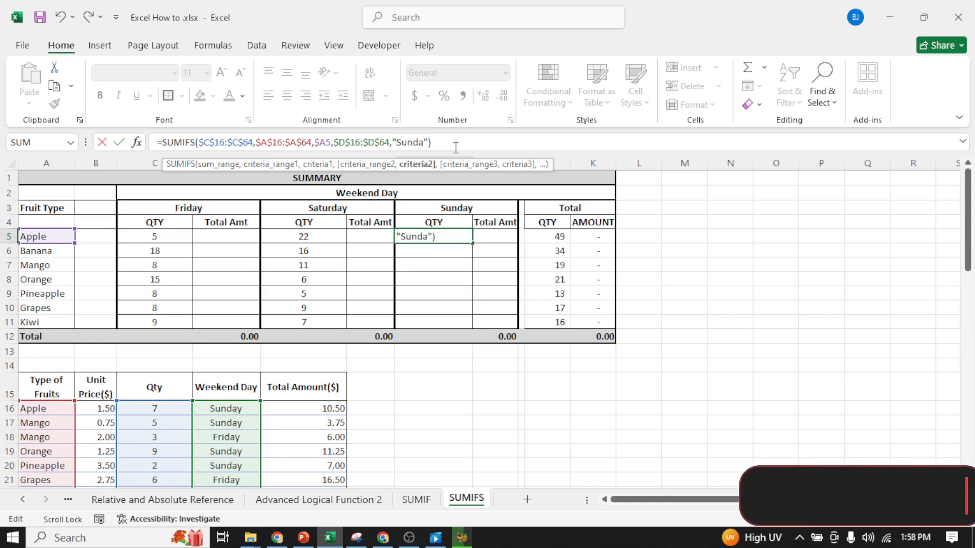
{"action": "key", "text": "Return"}
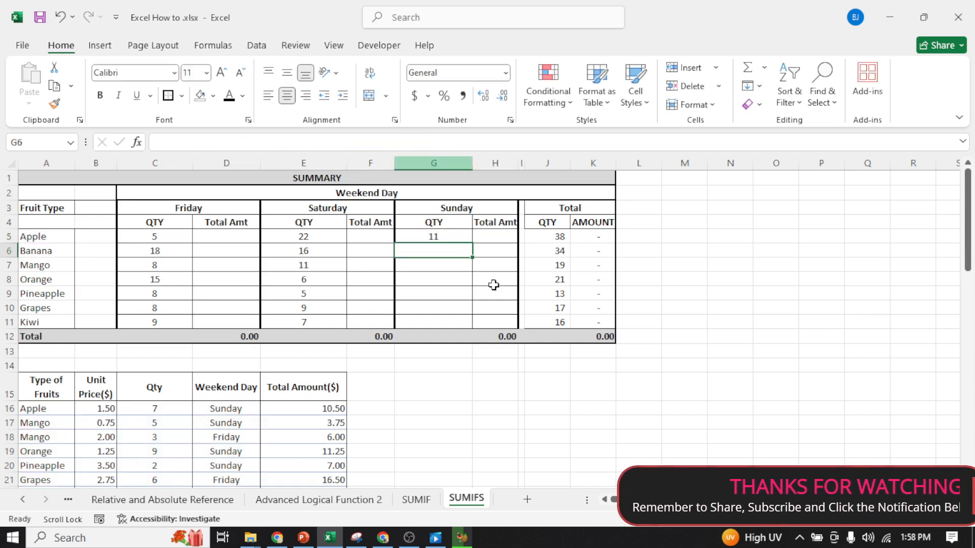
- Fill the Sunday quantity formula from G5 down through G11 for the remaining fruits
{"action": "left_click", "coordinate": [445, 234]}
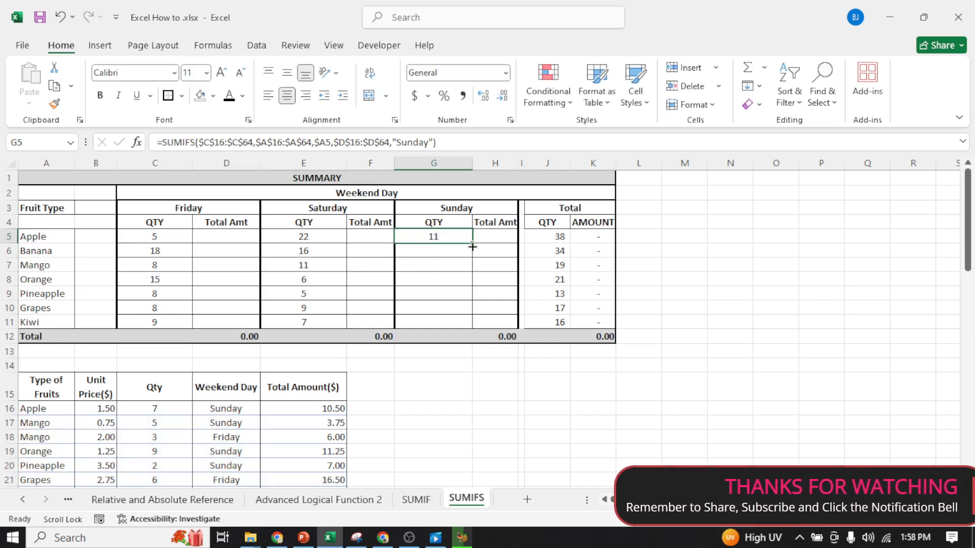
{"action": "left_click_drag", "start_coordinate": [473, 246], "coordinate": [477, 325]}
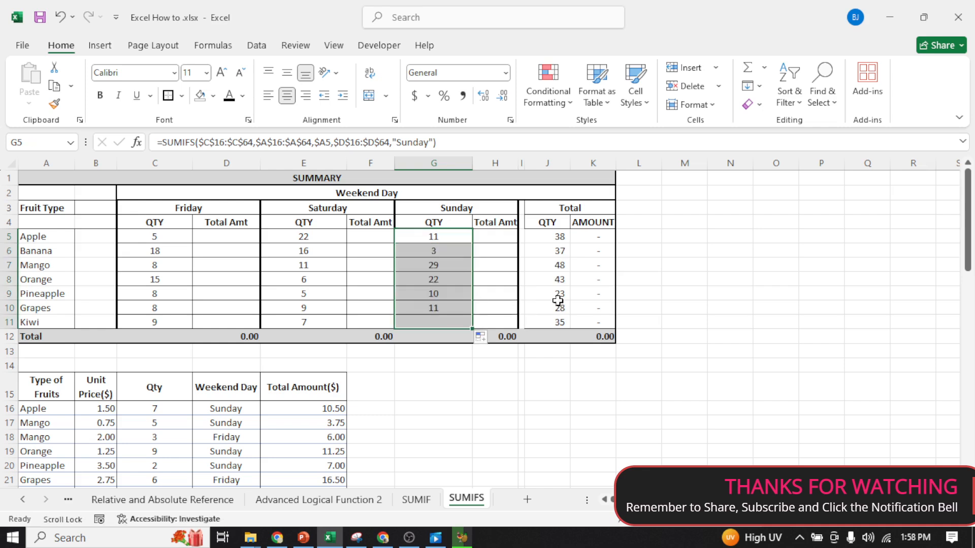
{"action": "left_click", "coordinate": [558, 294]}
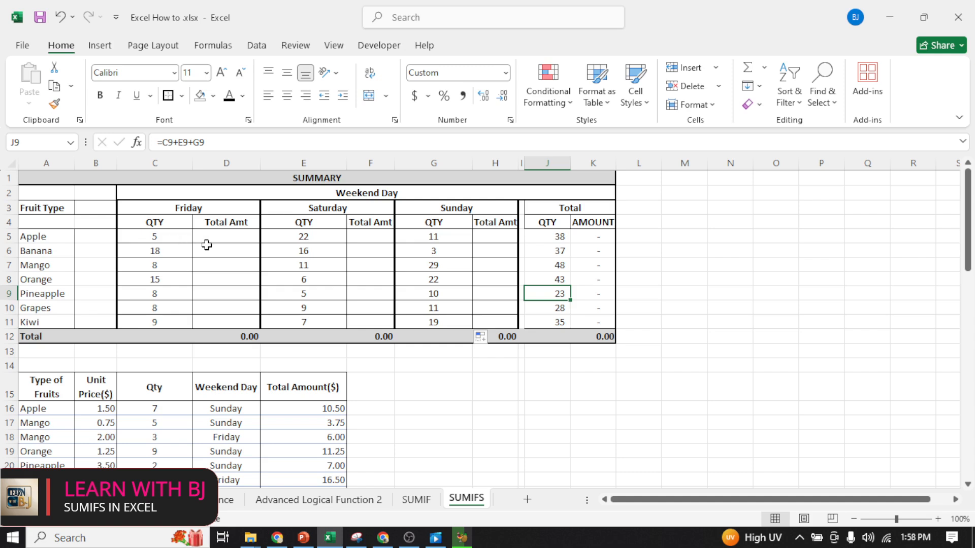
- Start a SUMIFS formula in D5 for Apple's Friday total amount, with the absolute sum range $E$16:$E$64
{"action": "left_click", "coordinate": [227, 238]}
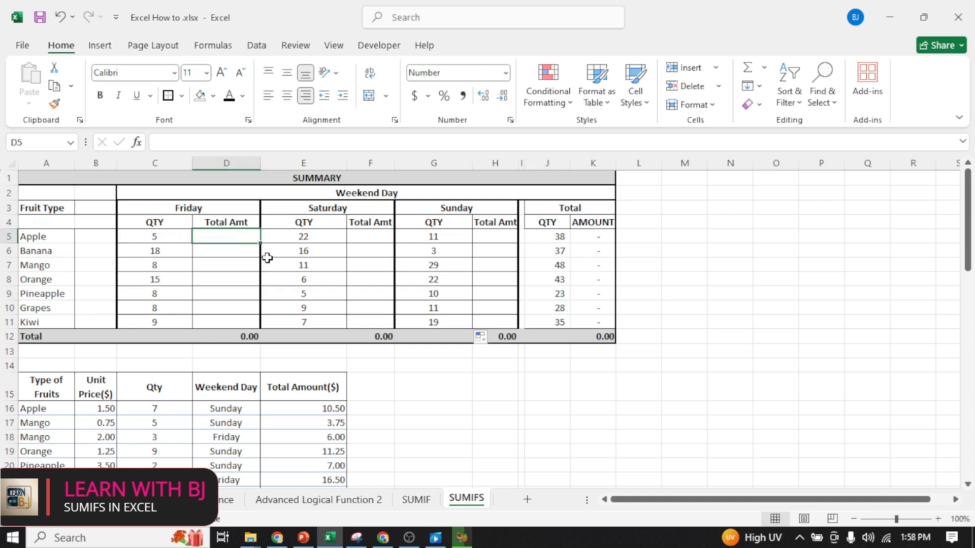
{"action": "type", "text": "="}
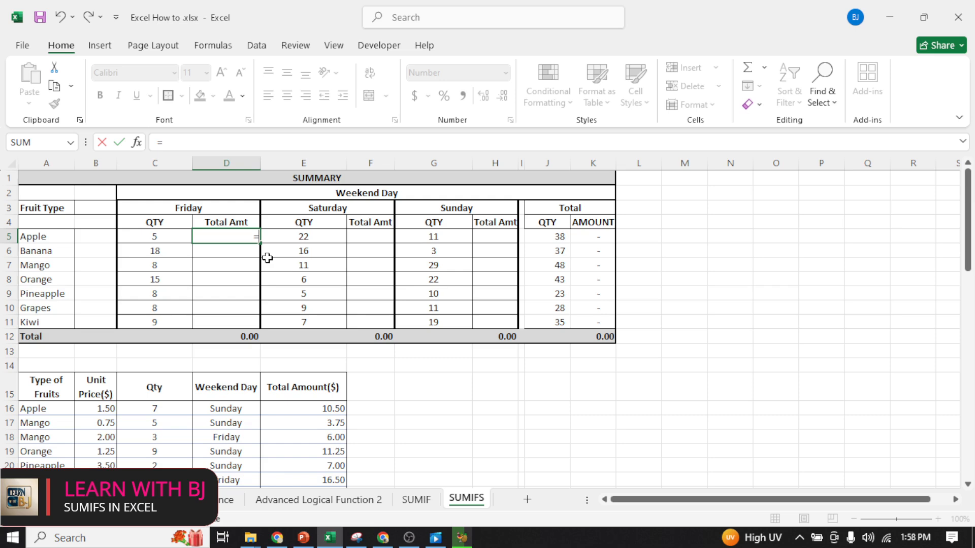
{"action": "type", "text": "sumi"}
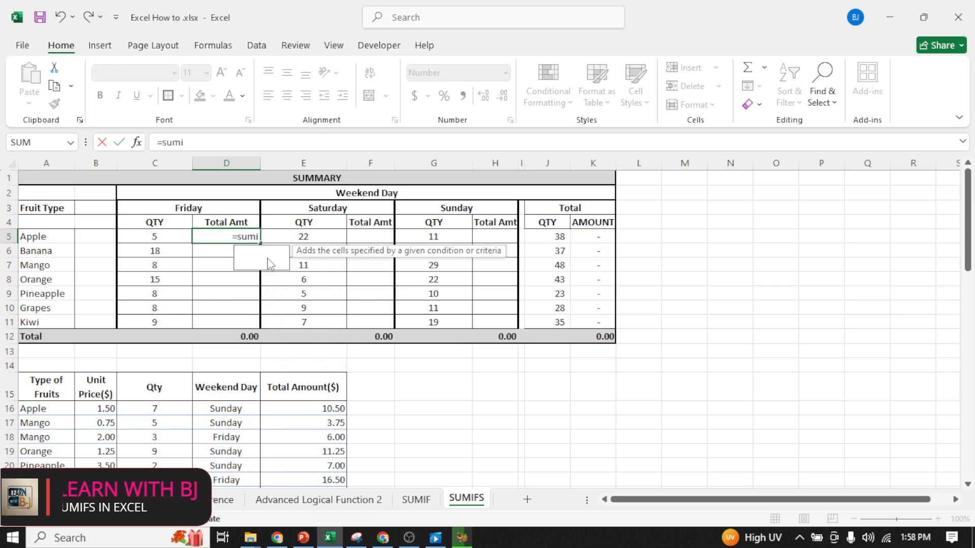
{"action": "type", "text": "f"}
{"action": "double_click", "coordinate": [267, 259]}
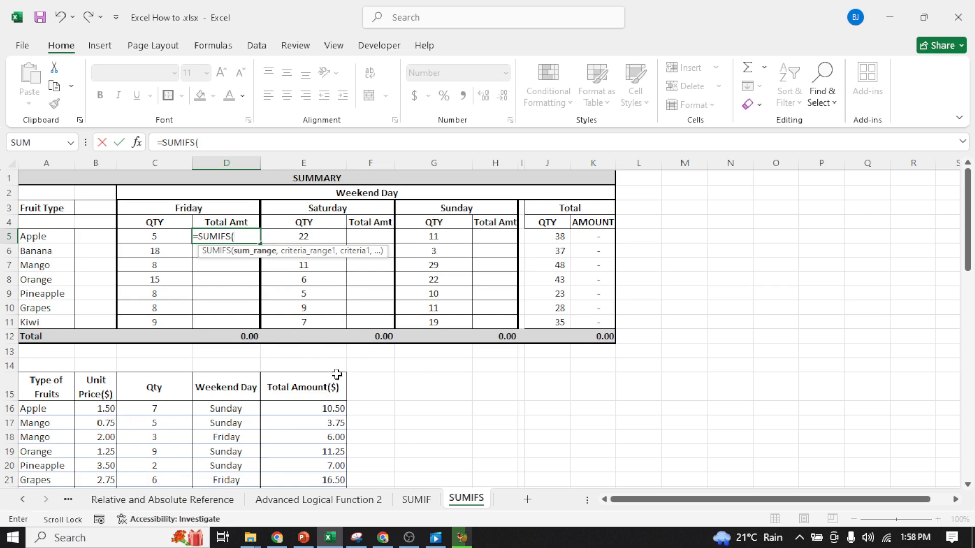
{"action": "left_click", "coordinate": [309, 409]}
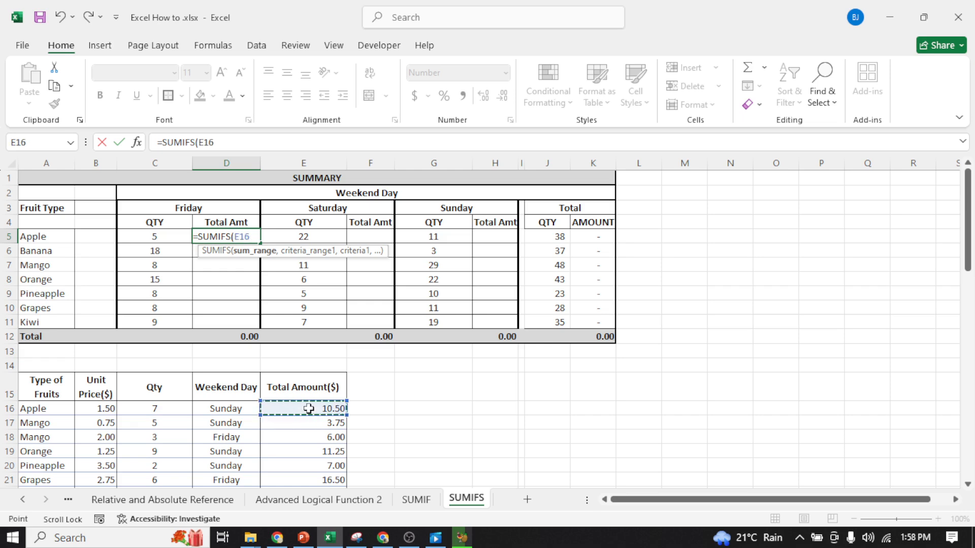
{"action": "key", "text": "ctrl+shift+Down"}
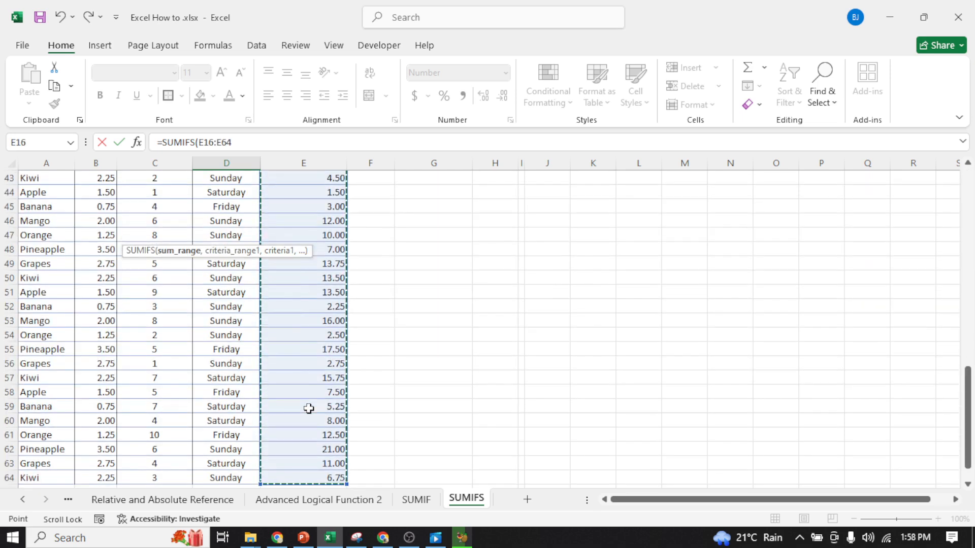
{"action": "key", "text": "F4"}
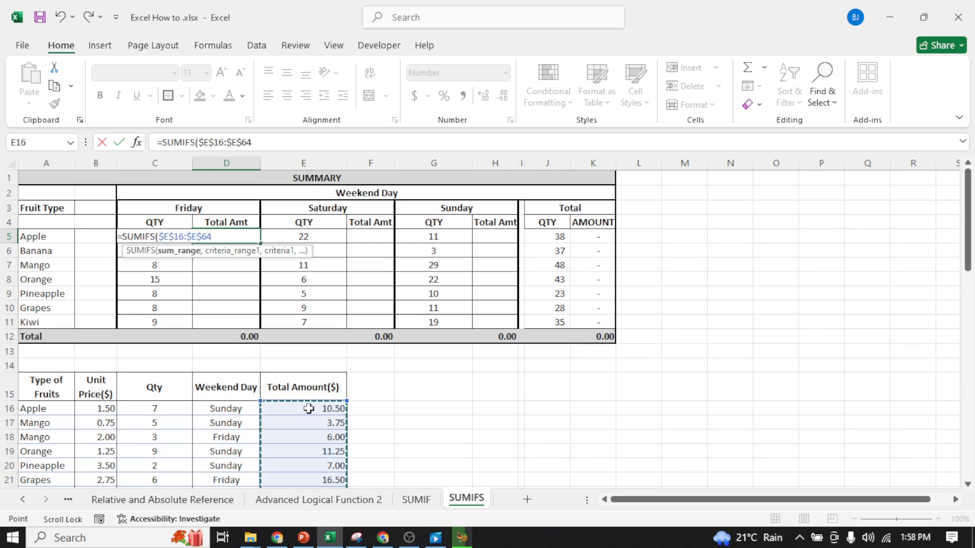
{"action": "type", "text": ","}
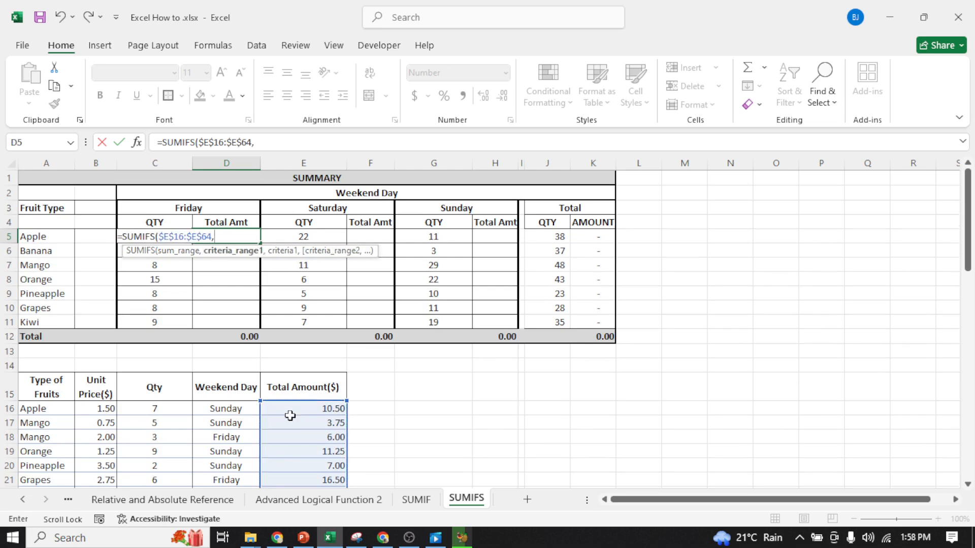
- Add the absolute fruit criteria range $A$16:$A$64 and the column-locked Apple criterion $A5 to the D5 formula
{"action": "left_click", "coordinate": [48, 409]}
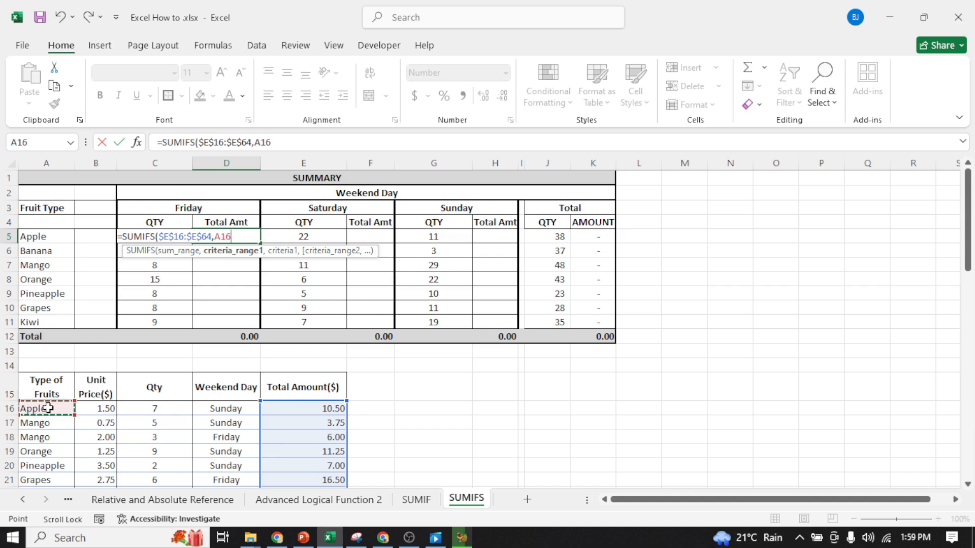
{"action": "key", "text": "ctrl+shift+Down"}
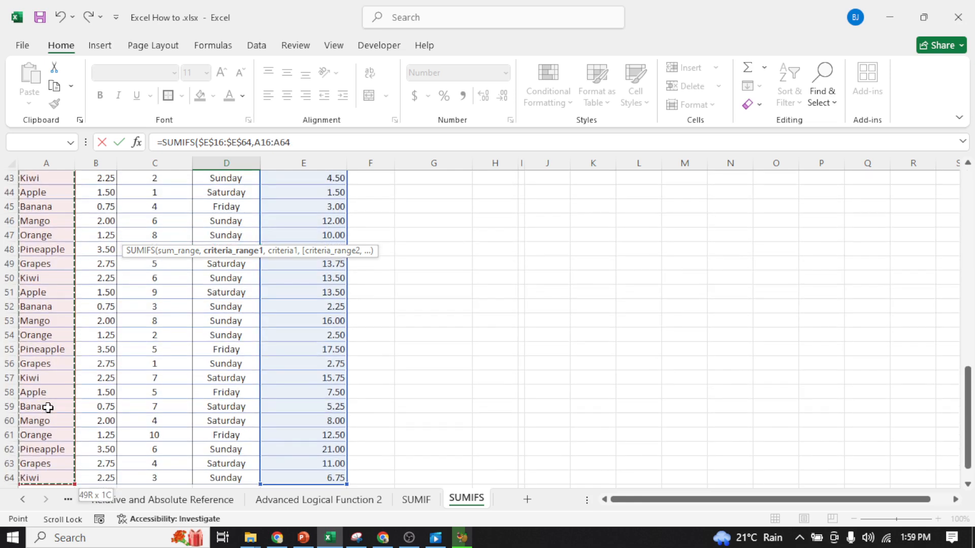
{"action": "key", "text": "F4"}
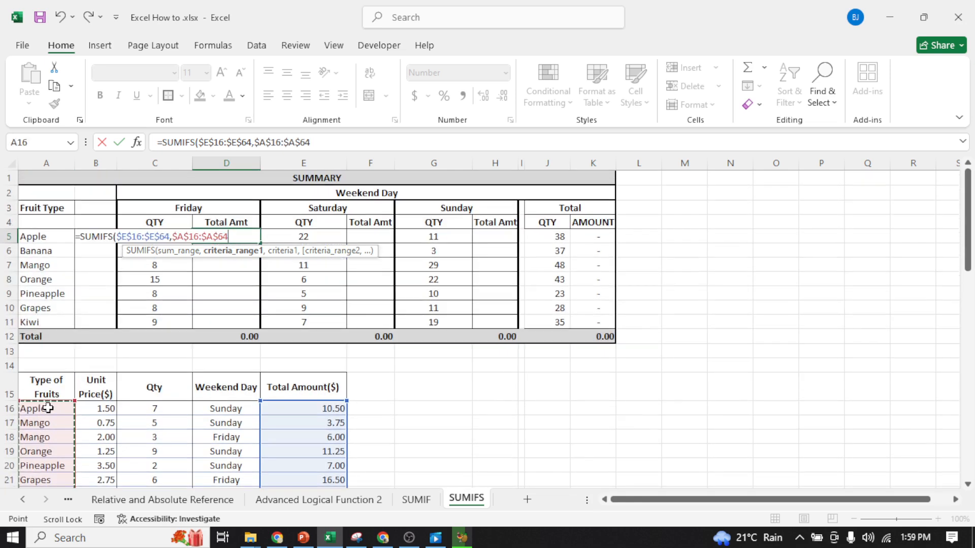
{"action": "left_click", "coordinate": [333, 144]}
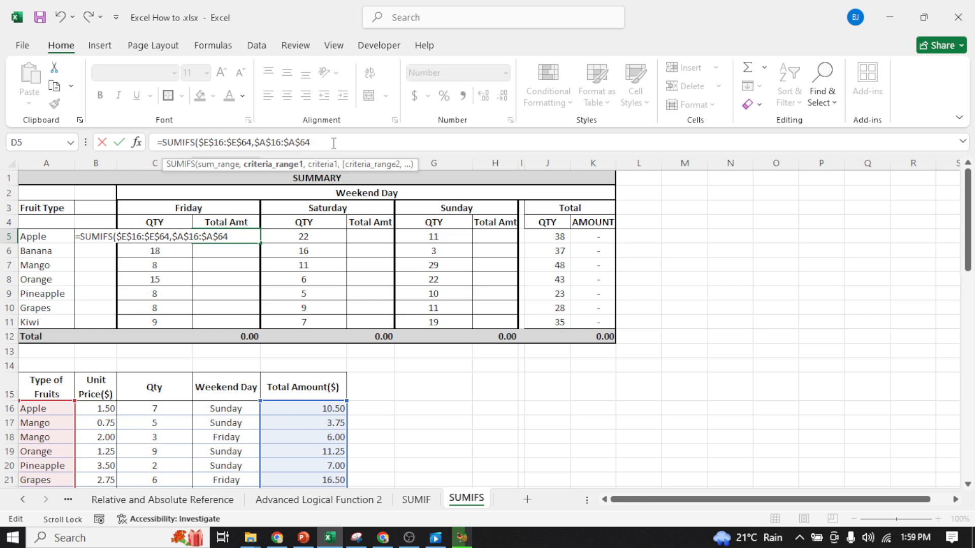
{"action": "type", "text": ","}
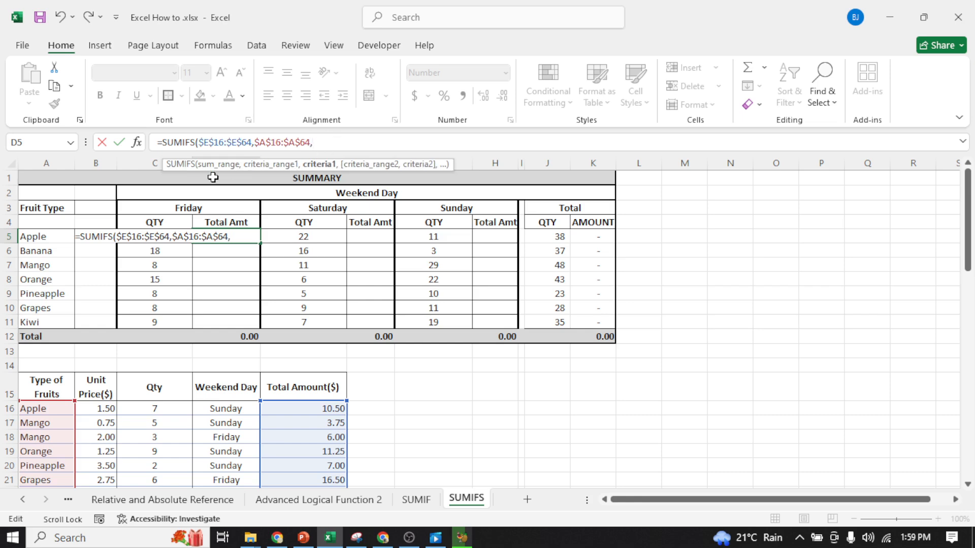
{"action": "left_click", "coordinate": [35, 237]}
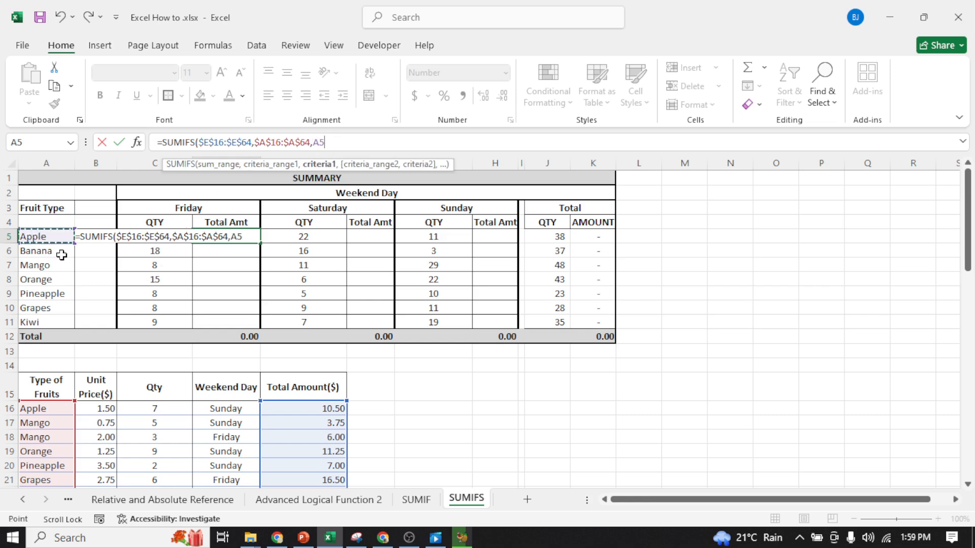
{"action": "left_click", "coordinate": [314, 143]}
{"action": "type", "text": "$64"}
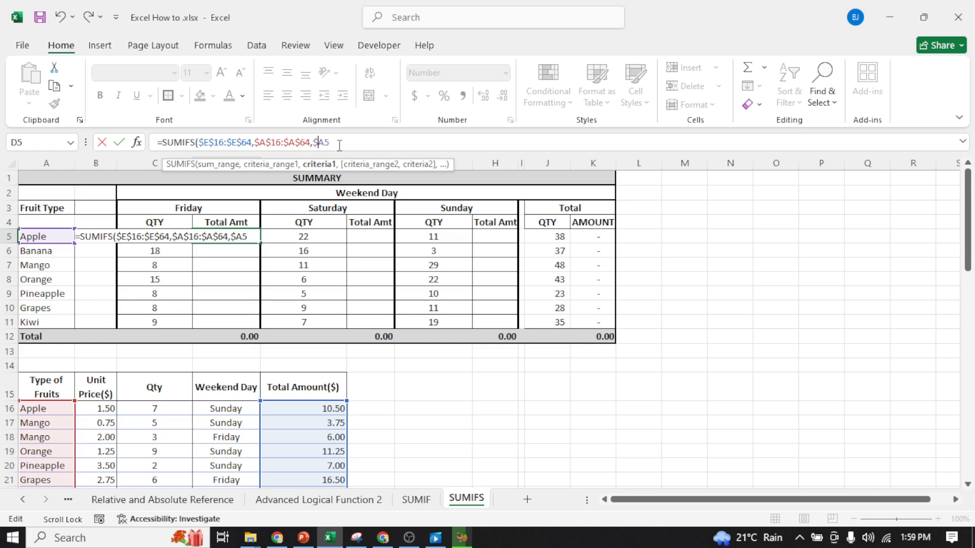
{"action": "type", "text": ","}
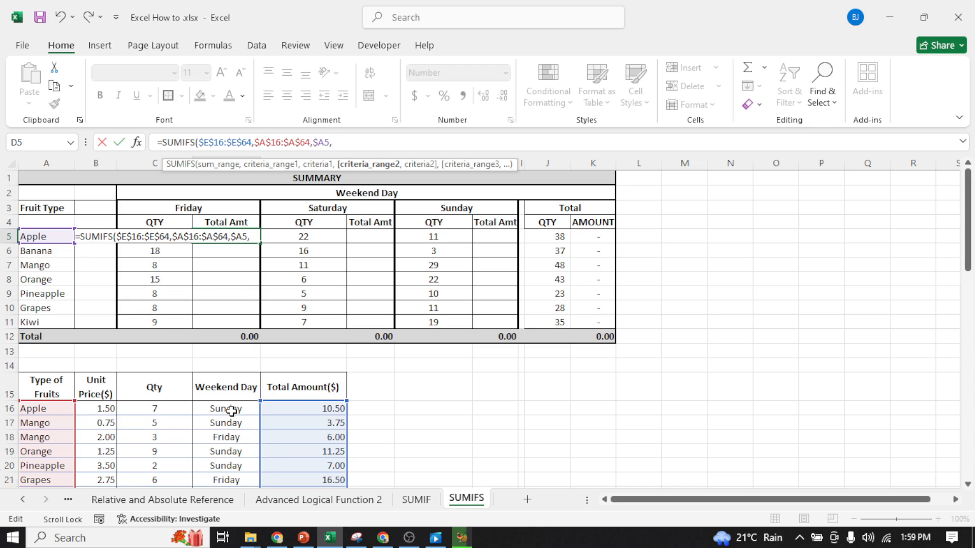
- Complete the D5 formula with the absolute weekend day range $D$16:$D$64 and the criterion "Friday"
{"action": "left_click", "coordinate": [231, 410]}
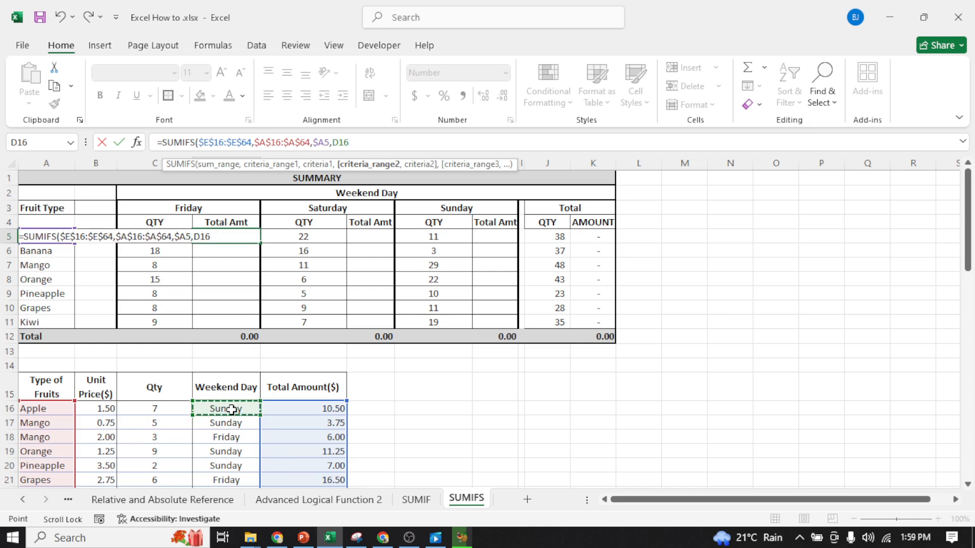
{"action": "key", "text": "ctrl+shift+Down"}
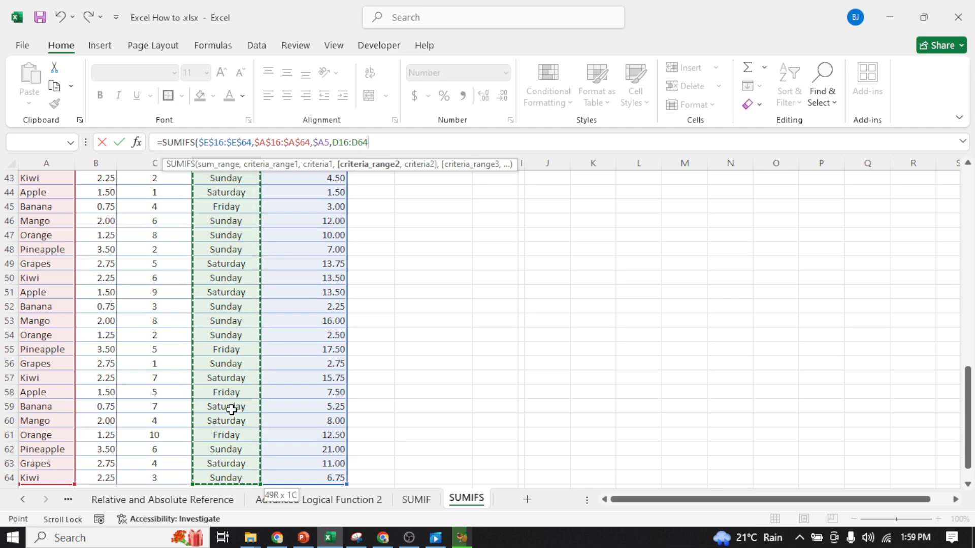
{"action": "key", "text": "F4"}
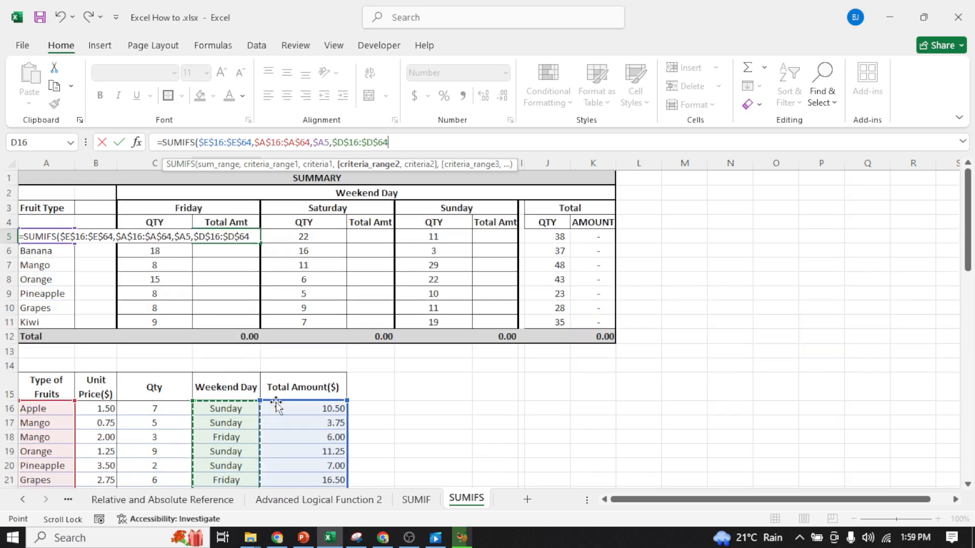
{"action": "type", "text": ","}
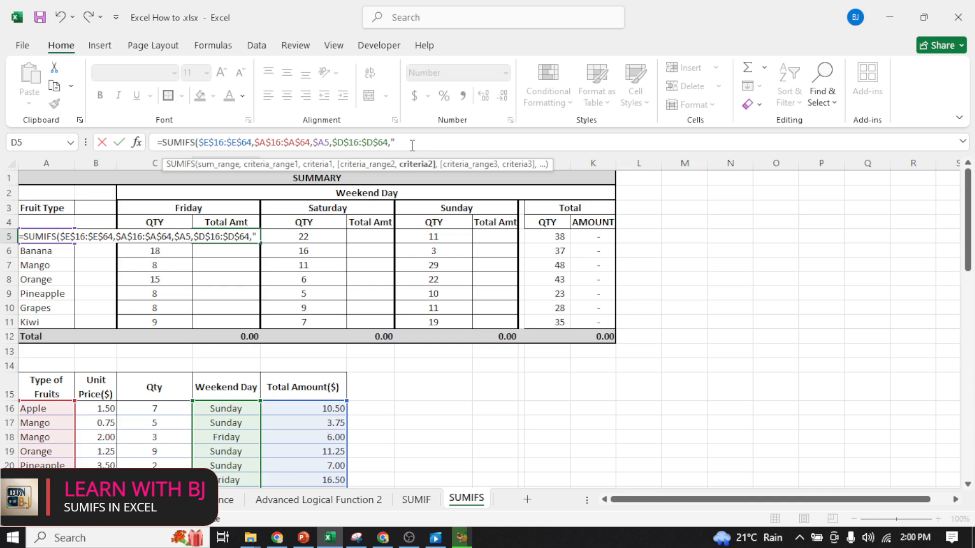
{"action": "type", "text": "Fri"}
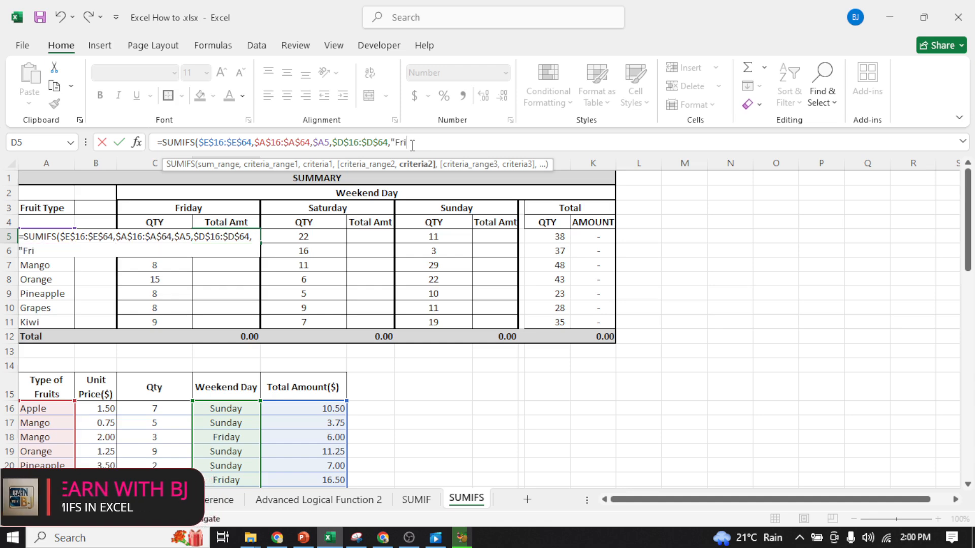
{"action": "type", "text": "day"}
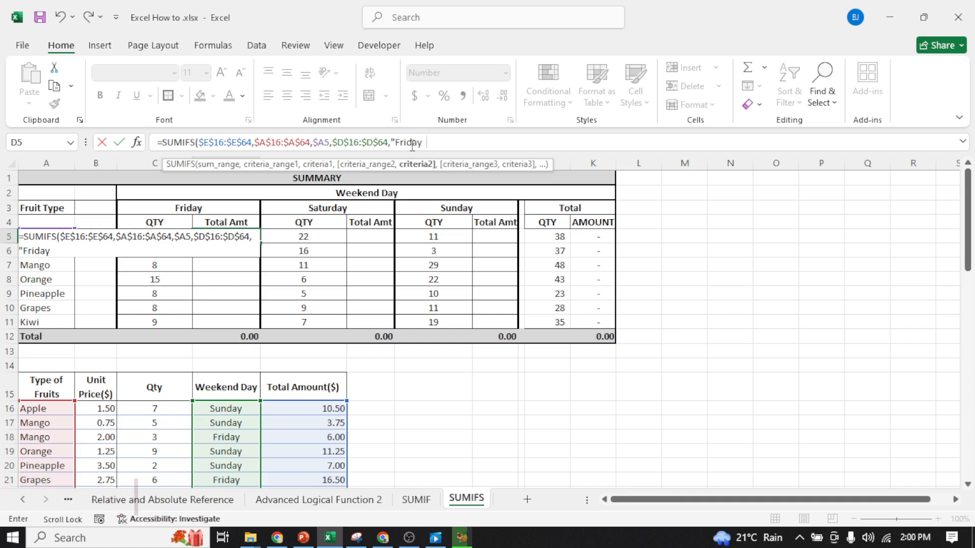
{"action": "type", "text": "\""}
{"action": "type", "text": ")"}
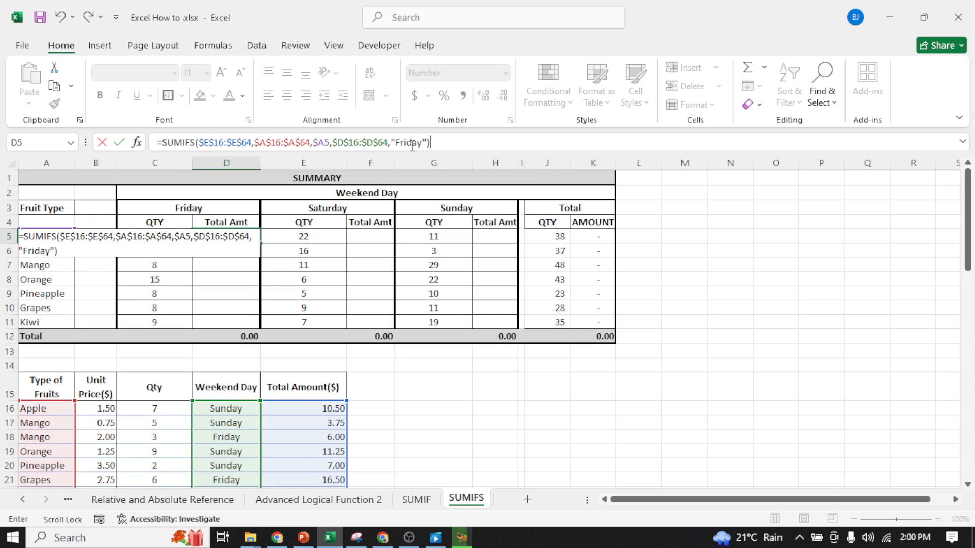
{"action": "key", "text": "Return"}
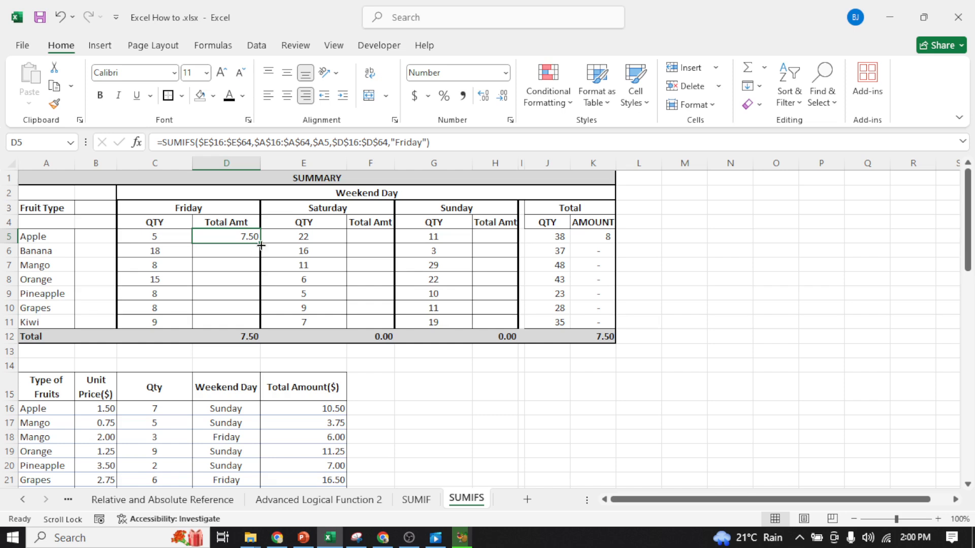
- Fill the Friday total amount formula from D5 down through D11 for the remaining fruits
{"action": "left_click_drag", "start_coordinate": [259, 243], "coordinate": [255, 324]}
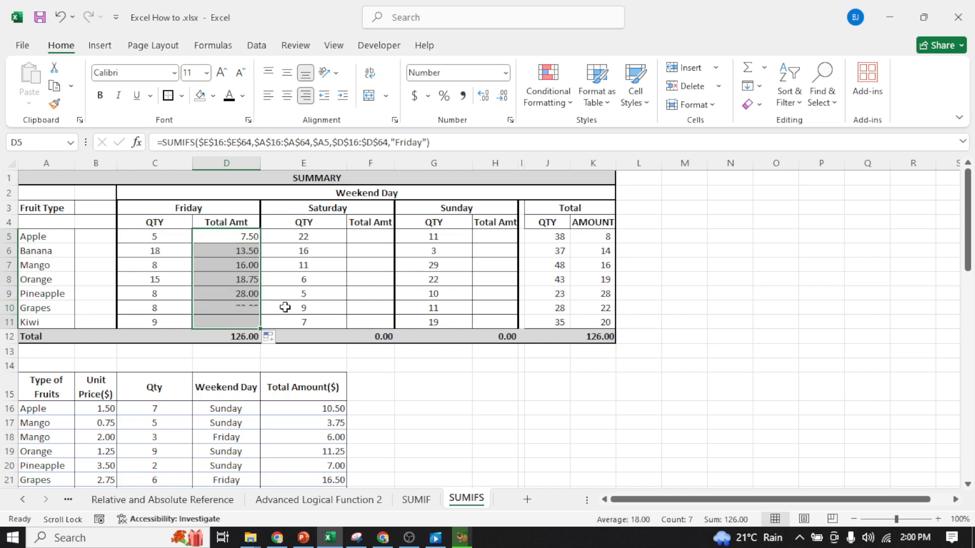
{"action": "left_click", "coordinate": [345, 297]}
- Copy Apple's Friday total amount formula from D5 into F5 for the Saturday total amount
{"action": "right_click", "coordinate": [241, 238]}
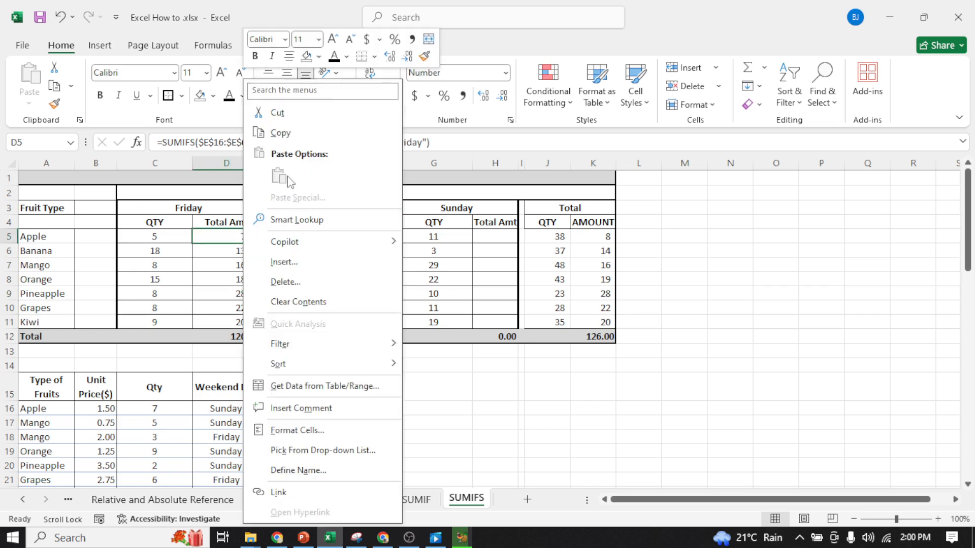
{"action": "left_click", "coordinate": [281, 134]}
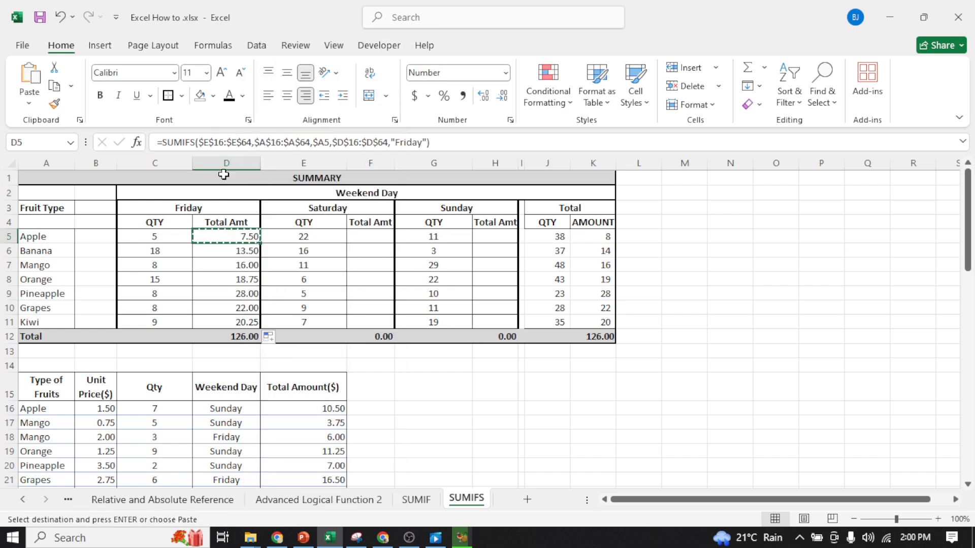
{"action": "left_click", "coordinate": [373, 235]}
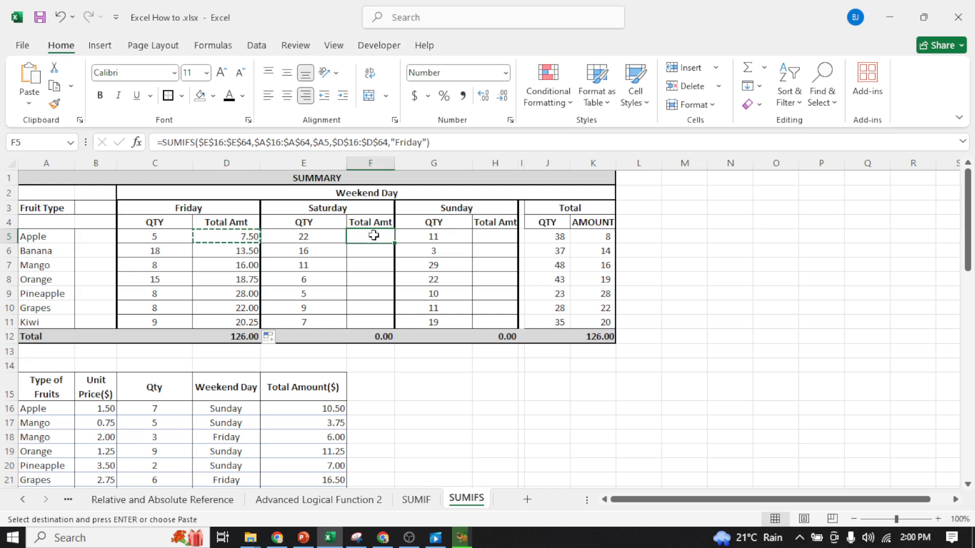
{"action": "right_click", "coordinate": [373, 235]}
{"action": "left_click", "coordinate": [422, 175]}
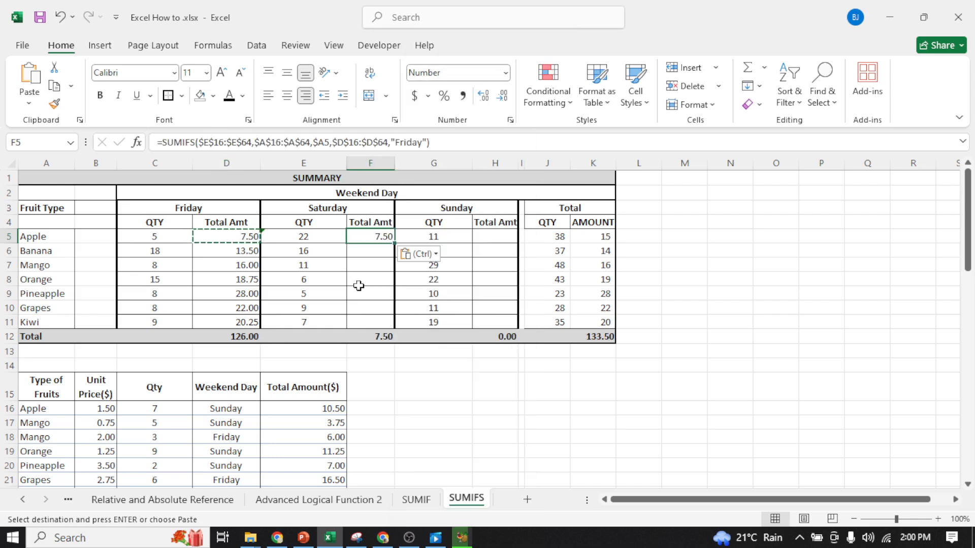
- Change the weekend day criterion in the F5 formula to "Saturday"
{"action": "left_click", "coordinate": [425, 143]}
{"action": "key", "text": "BackSpace"}
{"action": "key", "text": "BackSpace"}
{"action": "key", "text": "BackSpace"}
{"action": "key", "text": "BackSpace"}
{"action": "key", "text": "BackSpace"}
{"action": "key", "text": "BackSpace"}
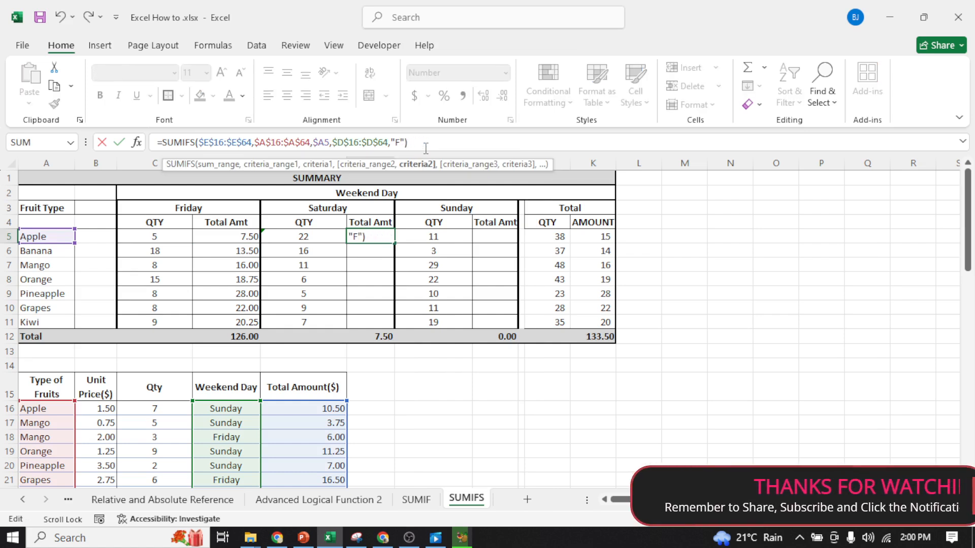
{"action": "type", "text": "Saturday"}
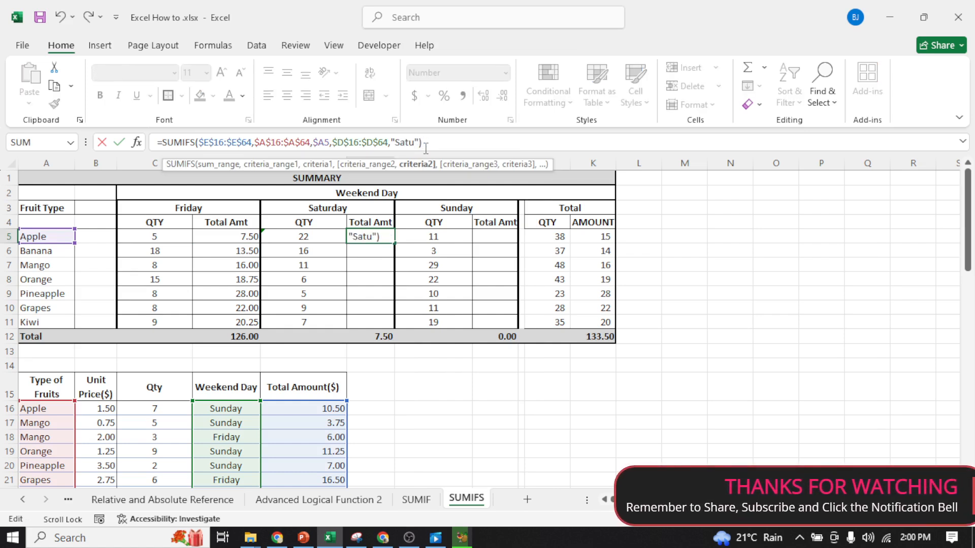
{"action": "key", "text": "Return"}
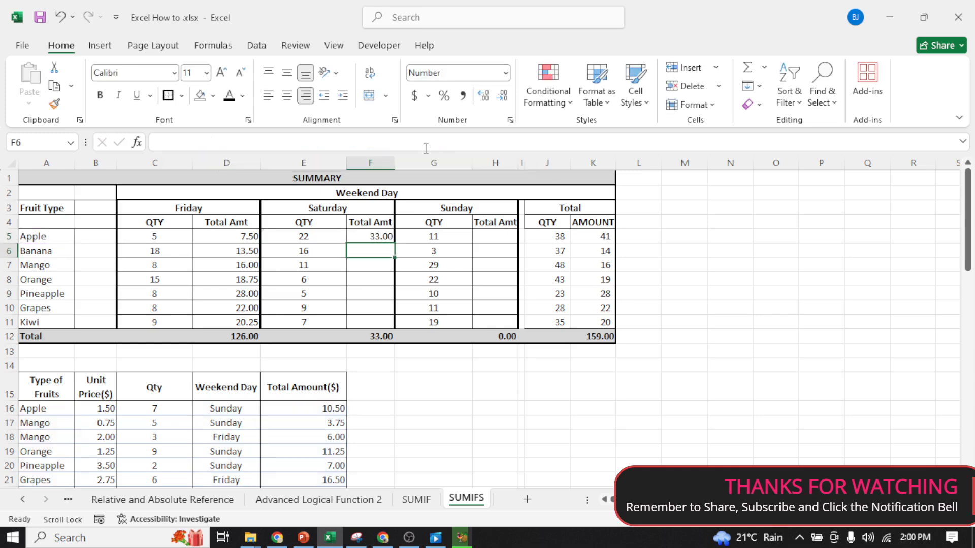
- Fill the Saturday total amount formula from F5 down through F11 for the remaining fruits
{"action": "left_click", "coordinate": [369, 237]}
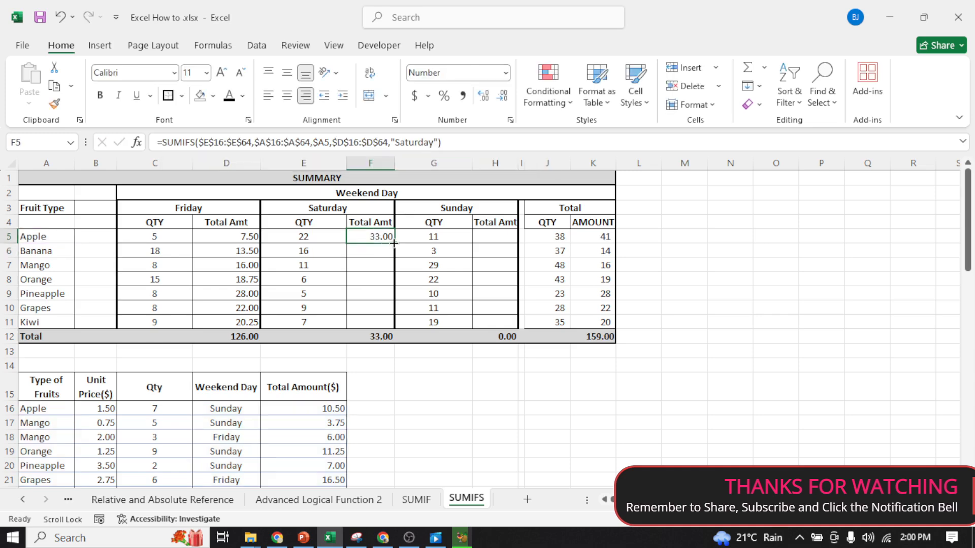
{"action": "left_click_drag", "start_coordinate": [394, 243], "coordinate": [385, 323]}
{"action": "left_click", "coordinate": [454, 307]}
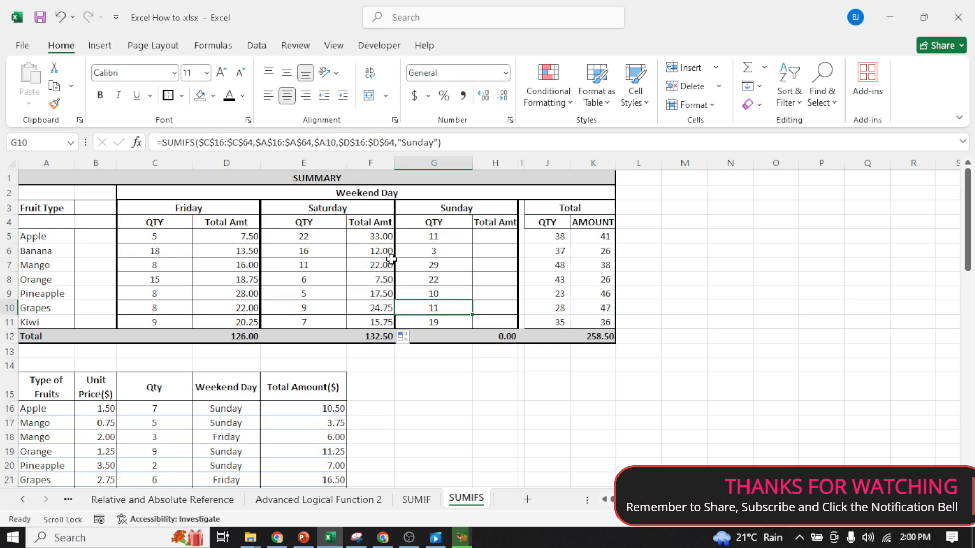
- Copy Apple's Saturday total amount formula from F5 into H5 for the Sunday total amount
{"action": "left_click", "coordinate": [380, 238]}
{"action": "right_click", "coordinate": [380, 238]}
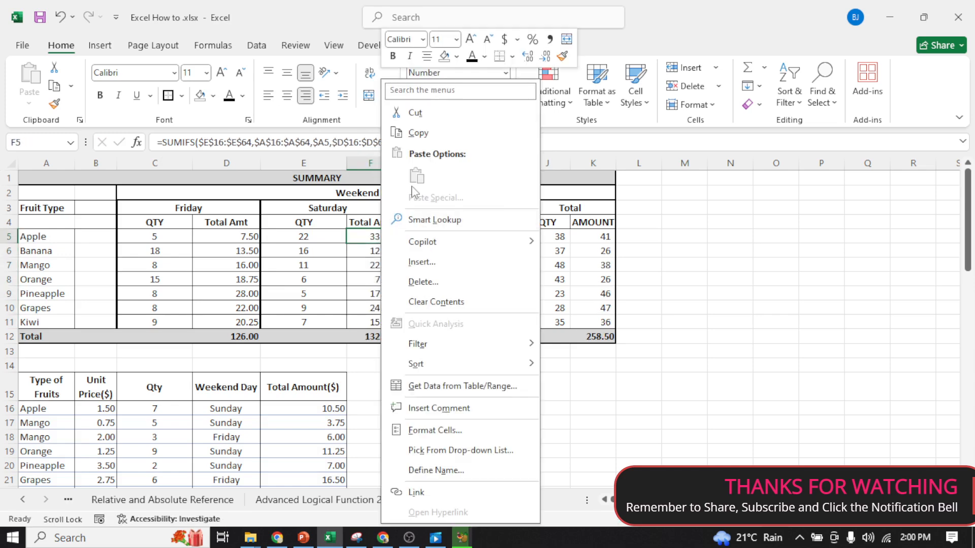
{"action": "left_click", "coordinate": [414, 134]}
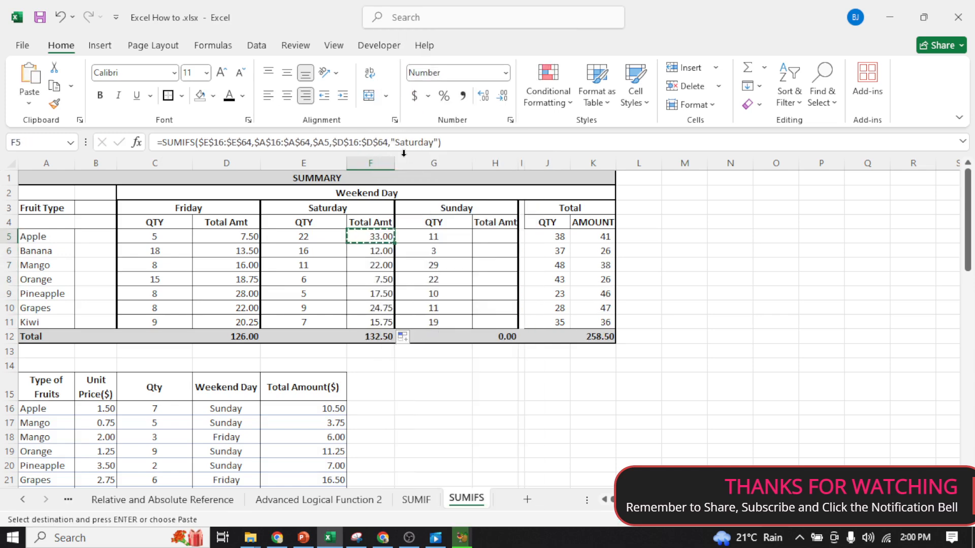
{"action": "left_click", "coordinate": [496, 236]}
{"action": "right_click", "coordinate": [496, 236]}
{"action": "left_click", "coordinate": [530, 173]}
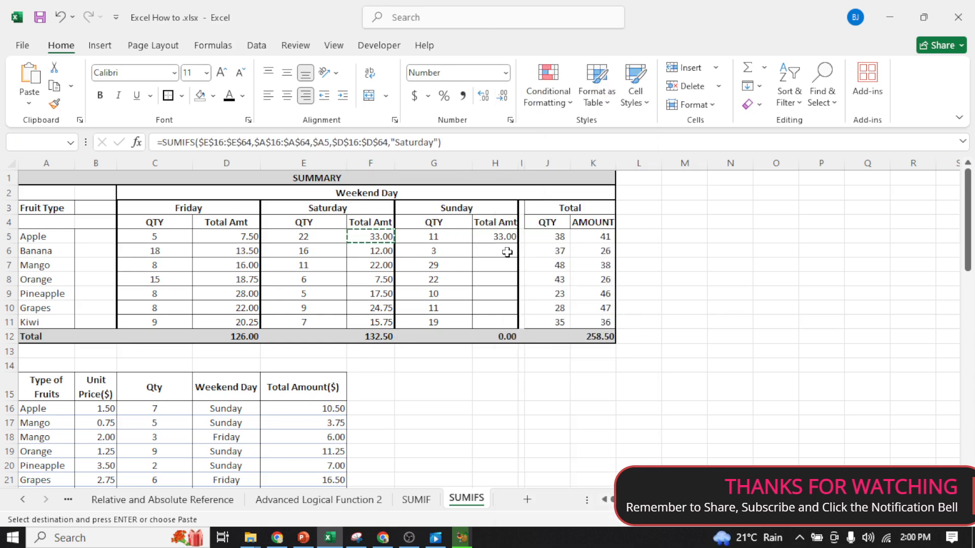
- Change the weekend day criterion in the H5 formula to "Sunday"
{"action": "left_click", "coordinate": [426, 143]}
{"action": "key", "text": "Delete"}
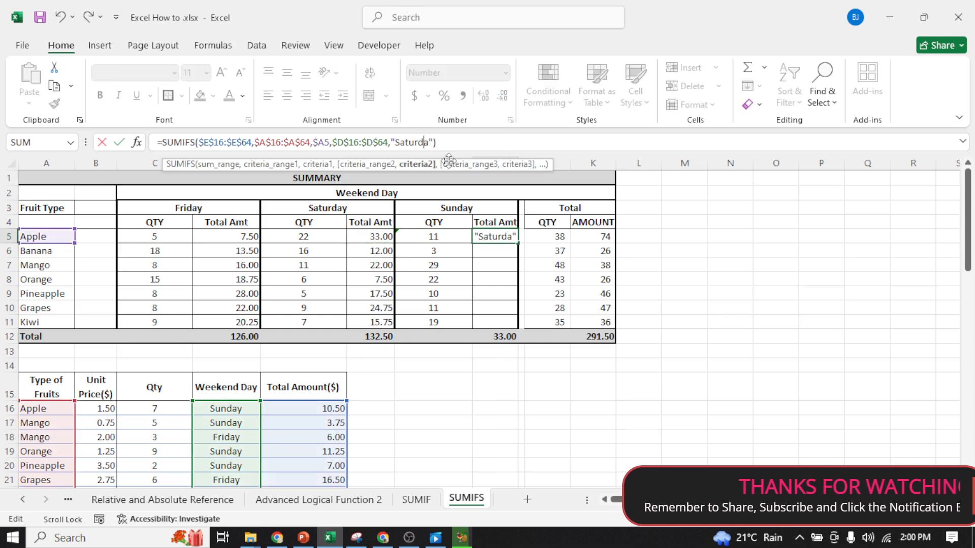
{"action": "key", "text": "BackSpace"}
{"action": "key", "text": "BackSpace"}
{"action": "key", "text": "BackSpace"}
{"action": "key", "text": "BackSpace"}
{"action": "key", "text": "BackSpace"}
{"action": "key", "text": "BackSpace"}
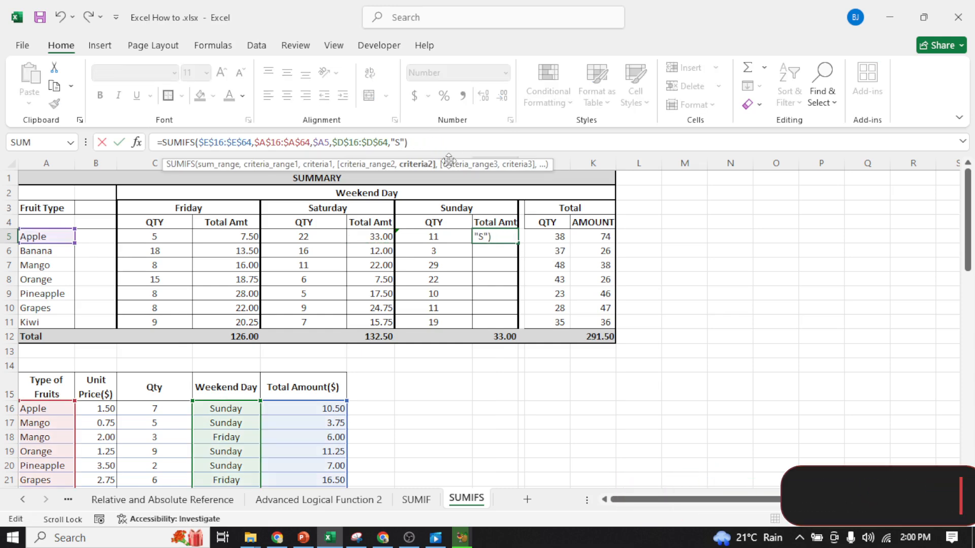
{"action": "type", "text": "unday"}
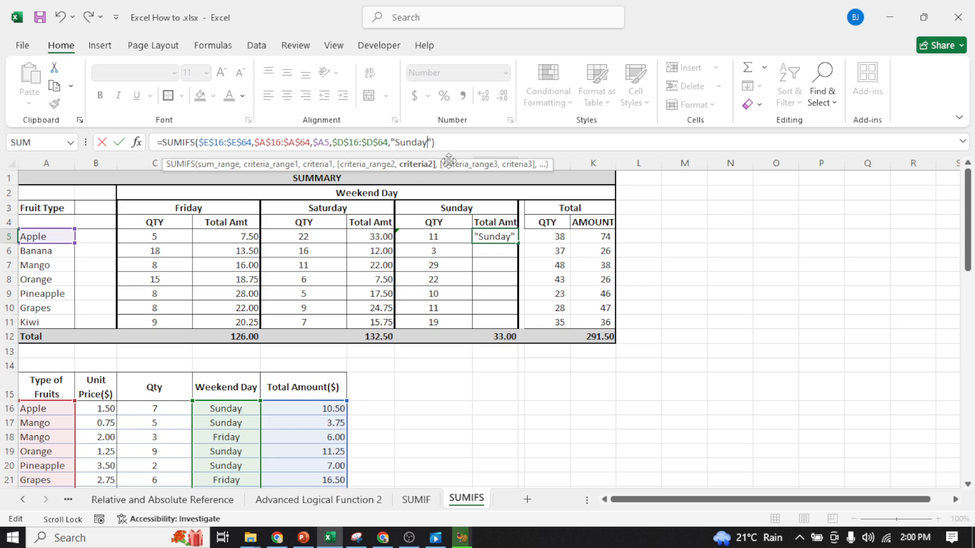
{"action": "key", "text": "Return"}
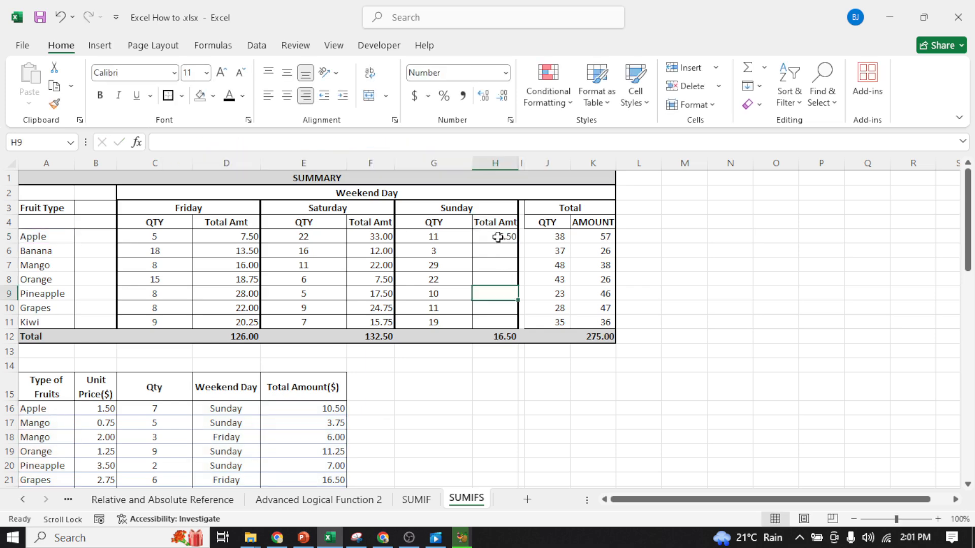
- Fill the Sunday total amount formula from H5 down through H11 for the remaining fruits
{"action": "left_click", "coordinate": [500, 238]}
{"action": "left_click_drag", "start_coordinate": [518, 243], "coordinate": [515, 328]}
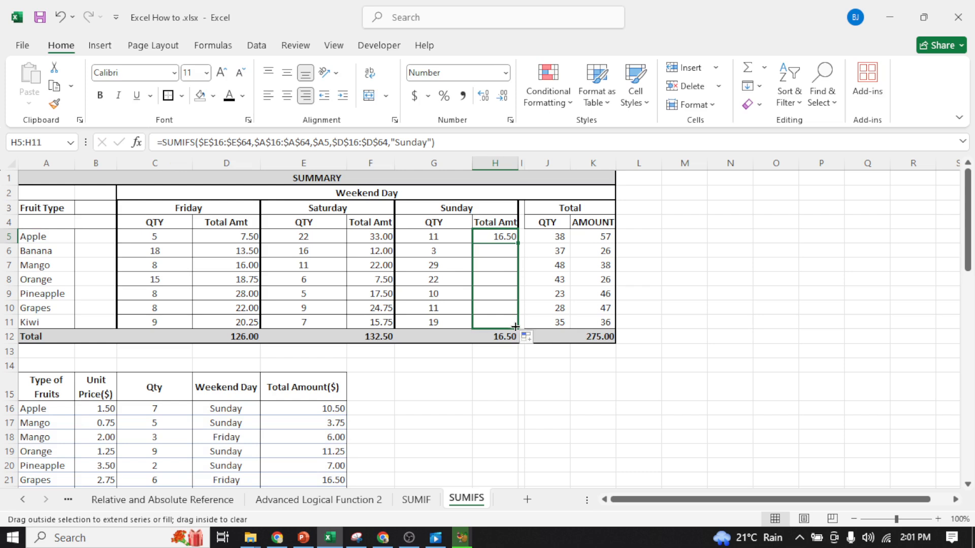
{"action": "left_click", "coordinate": [727, 311]}
{"action": "left_click", "coordinate": [595, 406]}
{"action": "left_click", "coordinate": [502, 388]}
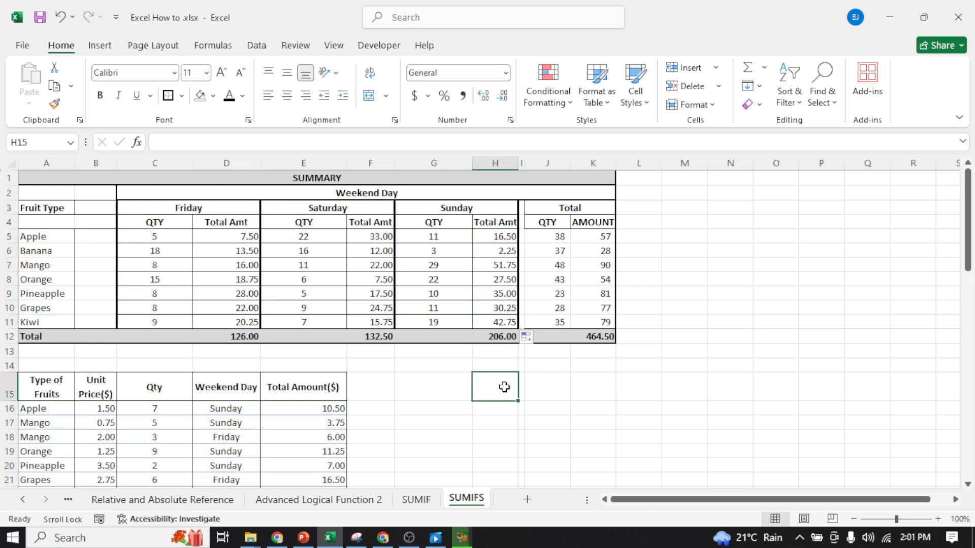